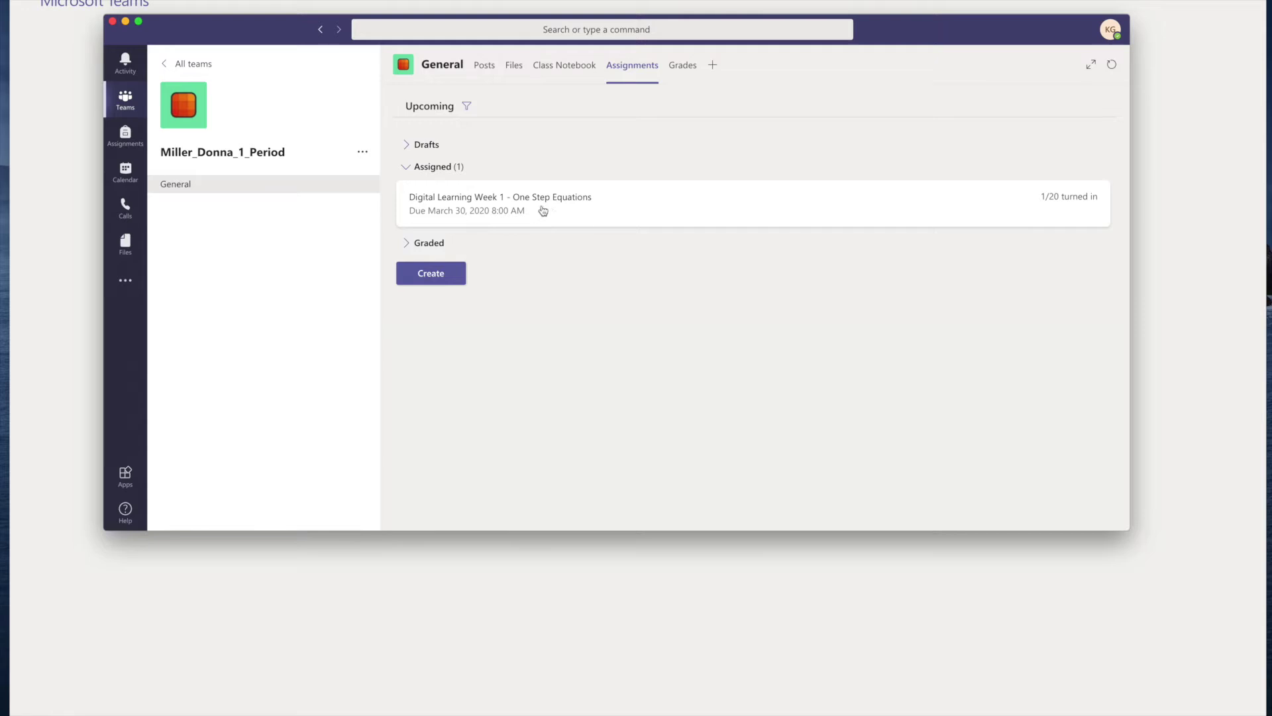
Step: View the General channel's Grades for the 1st-period class, then go to its Posts
click(685, 69)
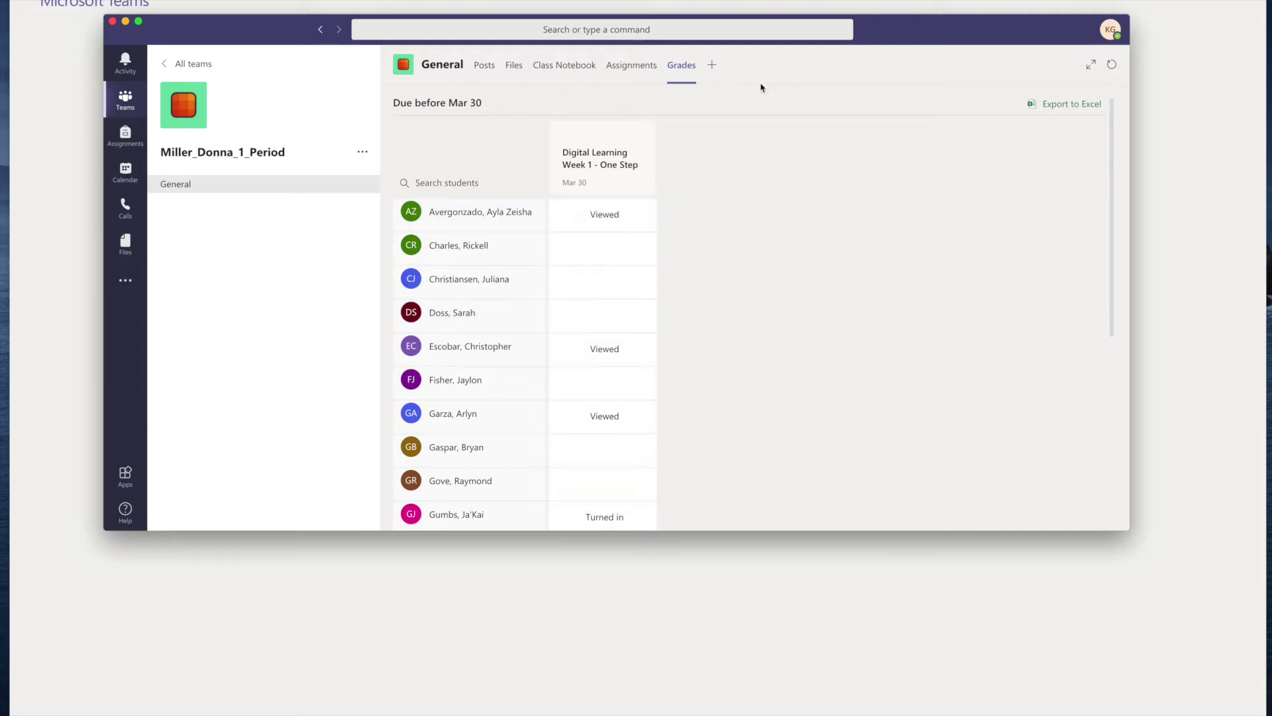
click(483, 69)
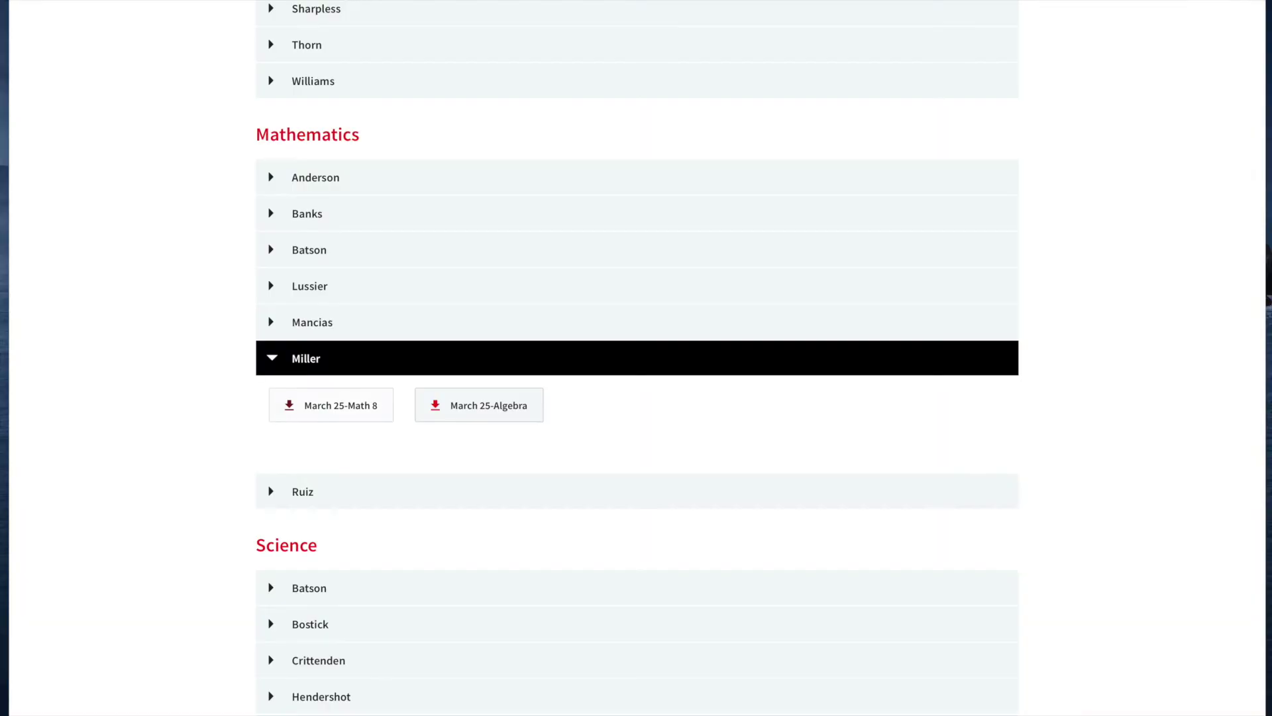
Step: Open the March 25-Math 8 lesson plan and read from the class period links down to the Thursday activities
click(346, 411)
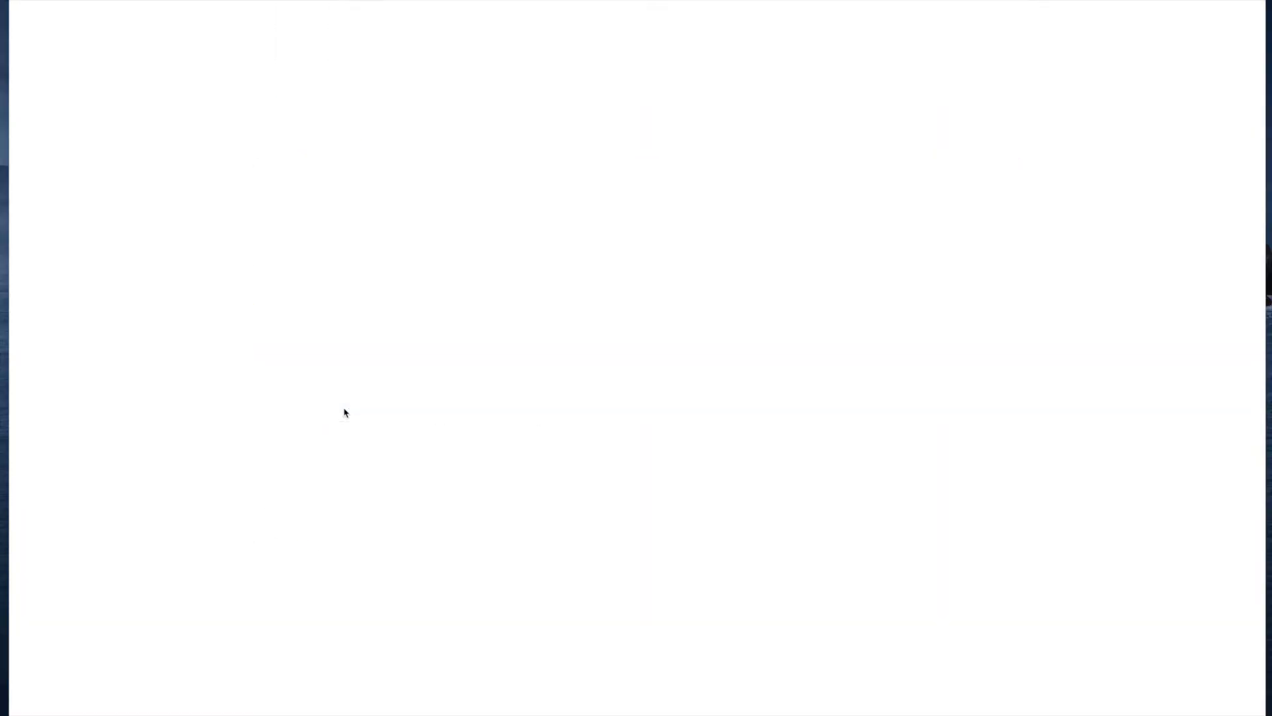
scroll(683, 312, down, 2)
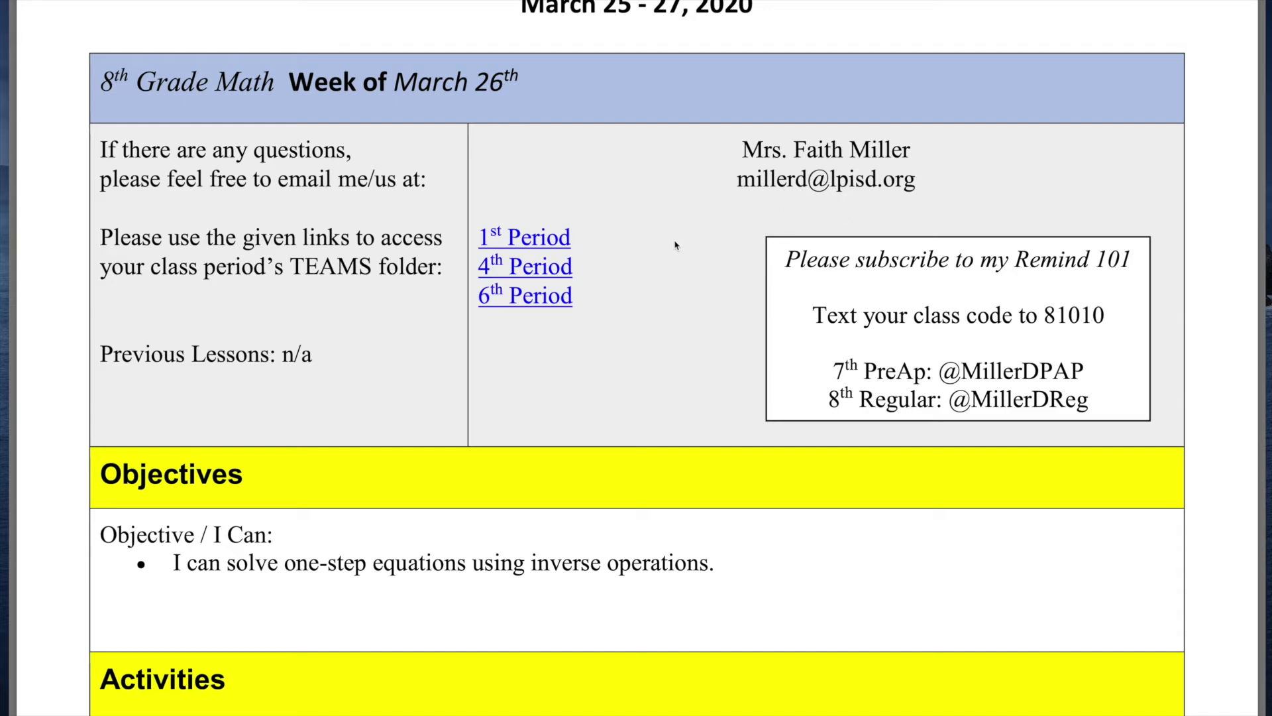
scroll(676, 246, down, 5)
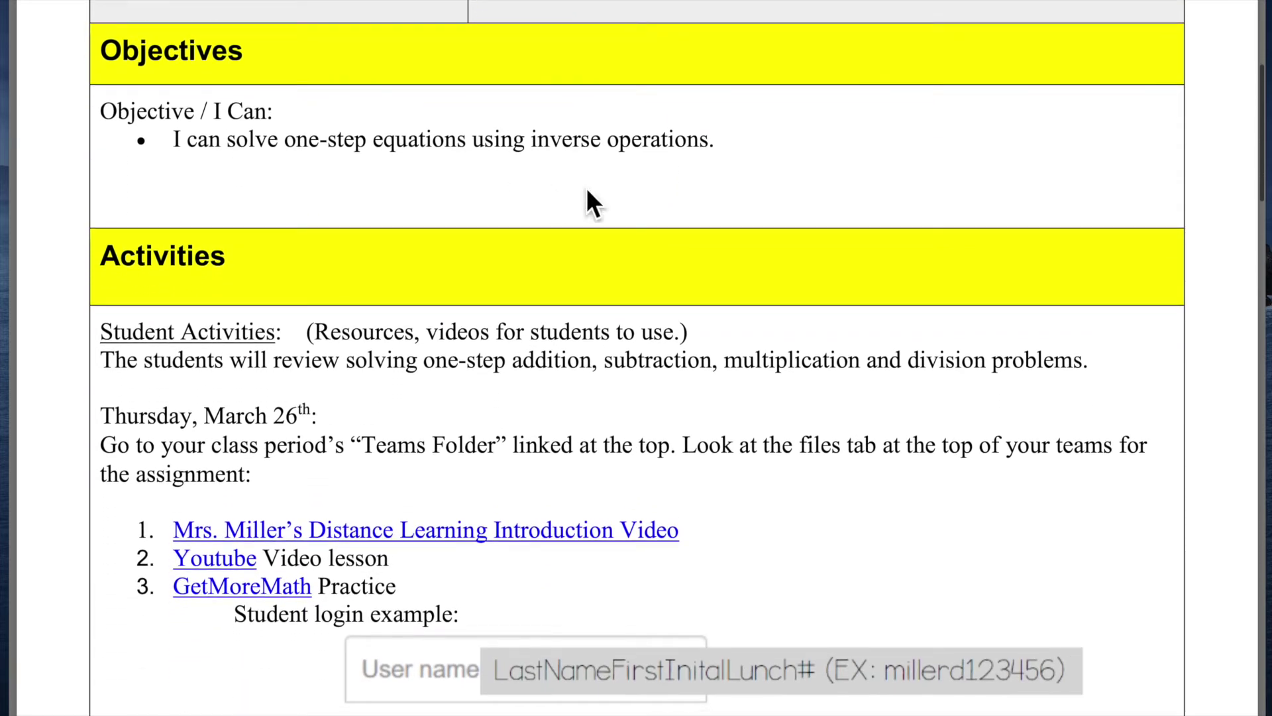
scroll(767, 269, down, 2)
scroll(768, 266, down, 1)
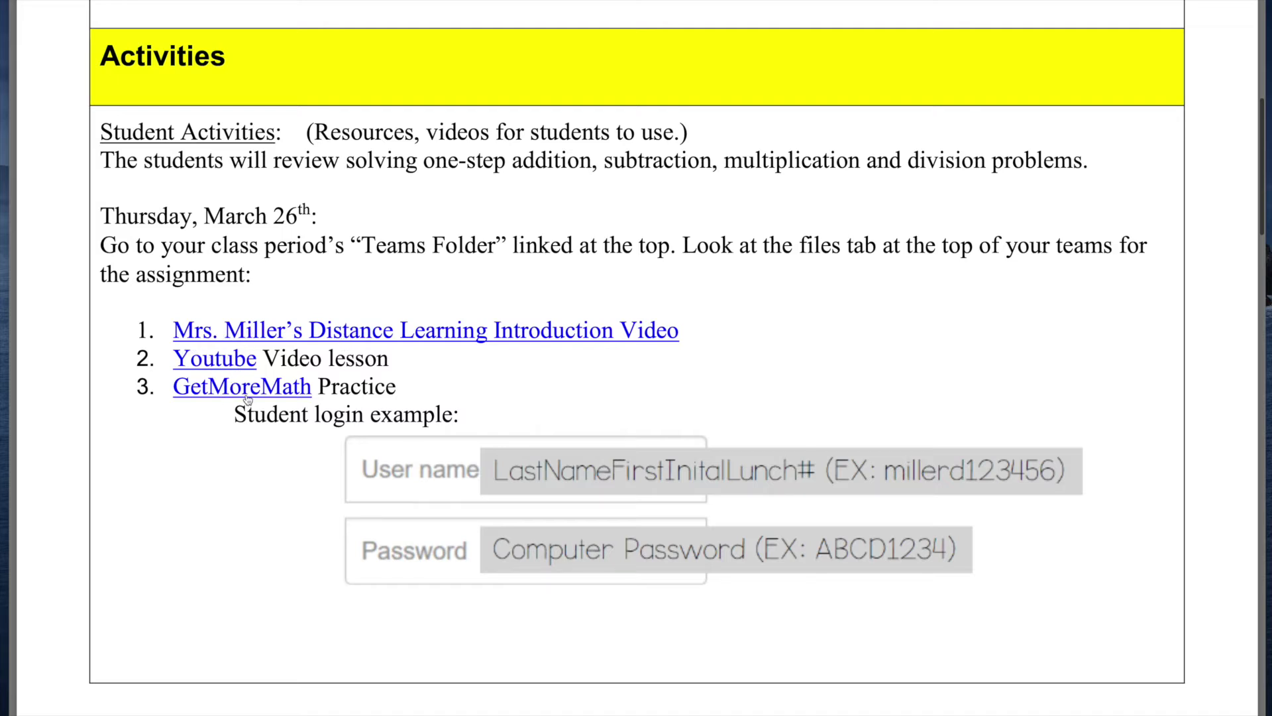
Step: Open the Youtube video lesson linked in the Thursday activities and pause its playback
click(235, 364)
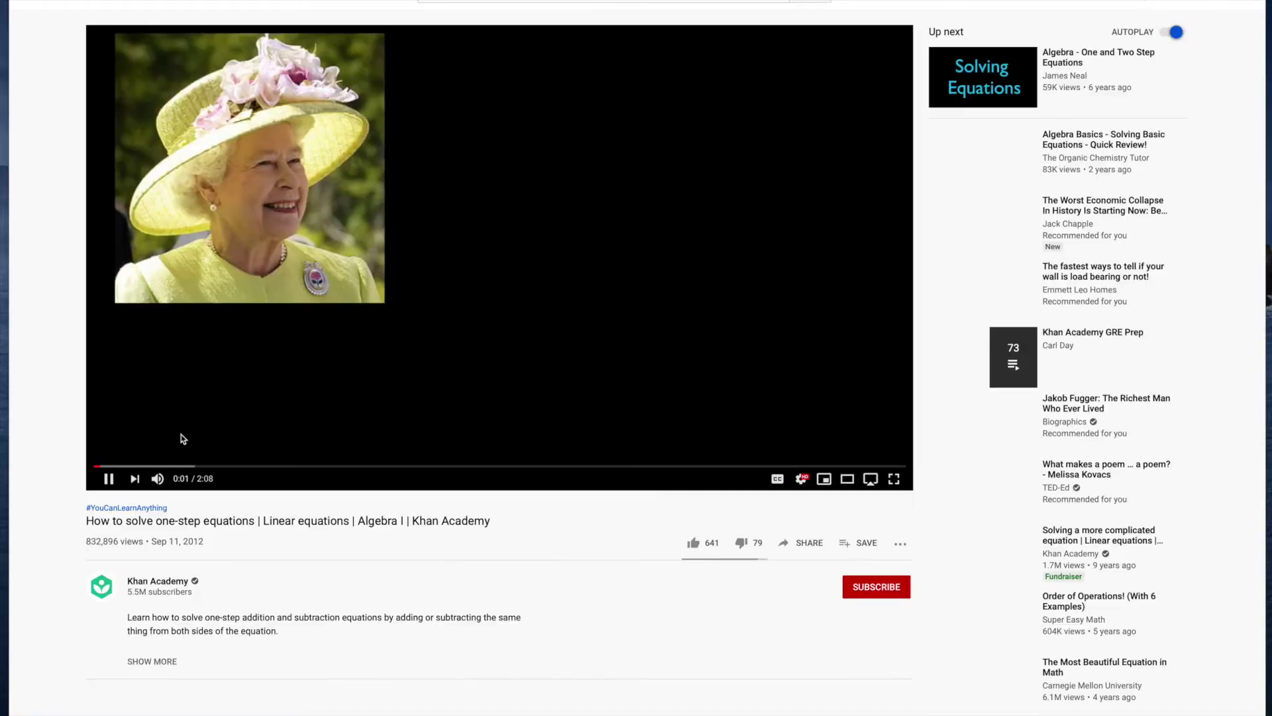
click(109, 480)
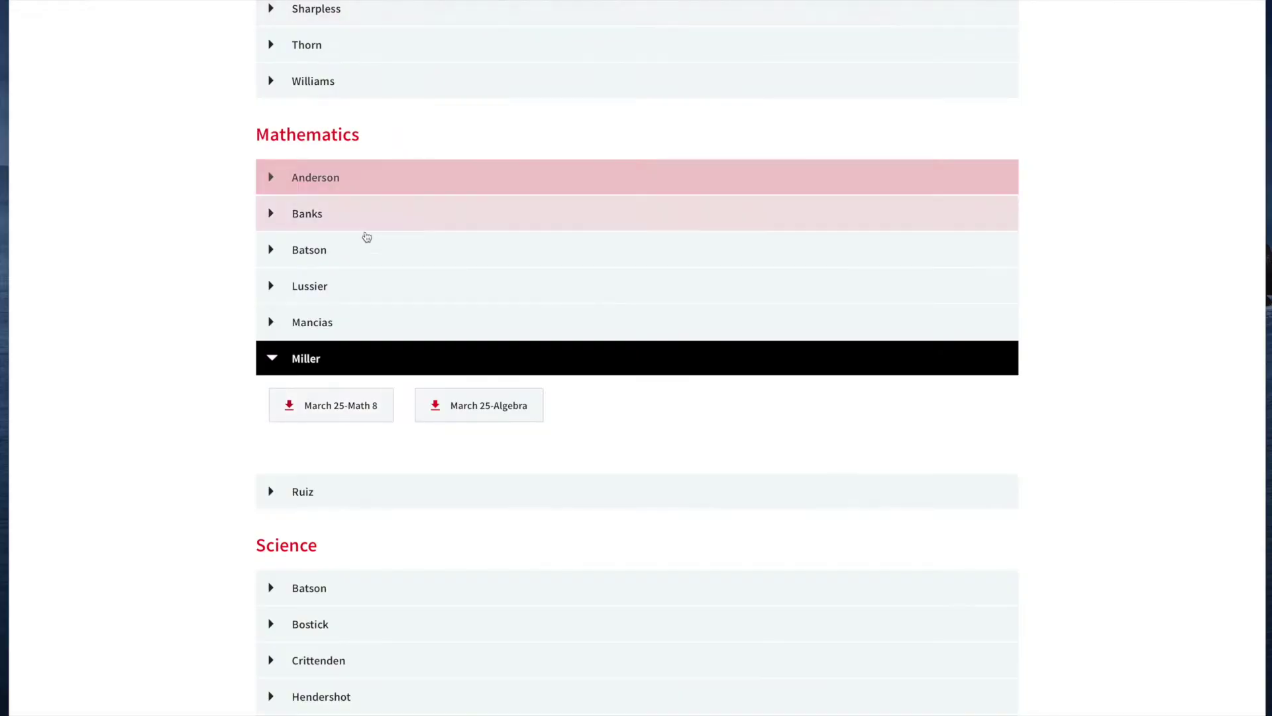
Step: Reopen the March 25-Math 8 lesson plan and read through the activities, schedule, office hours and To Be Graded requirements
click(352, 406)
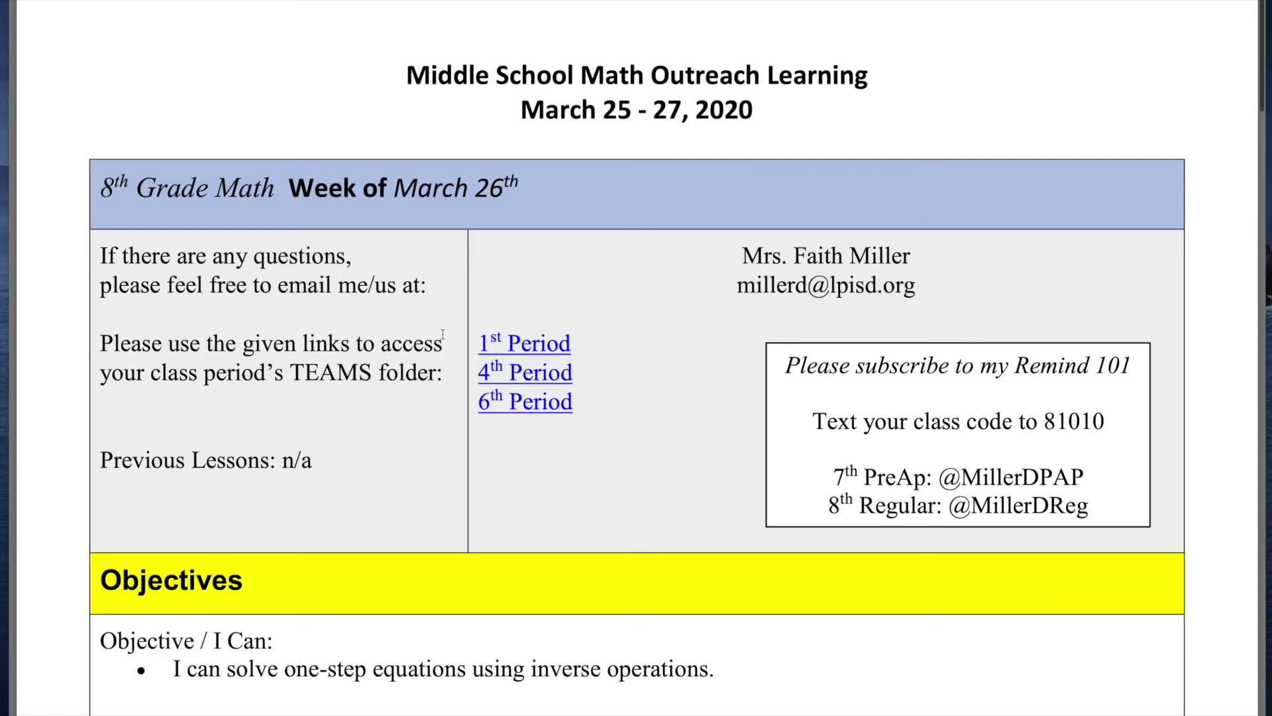
scroll(514, 377, down, 10)
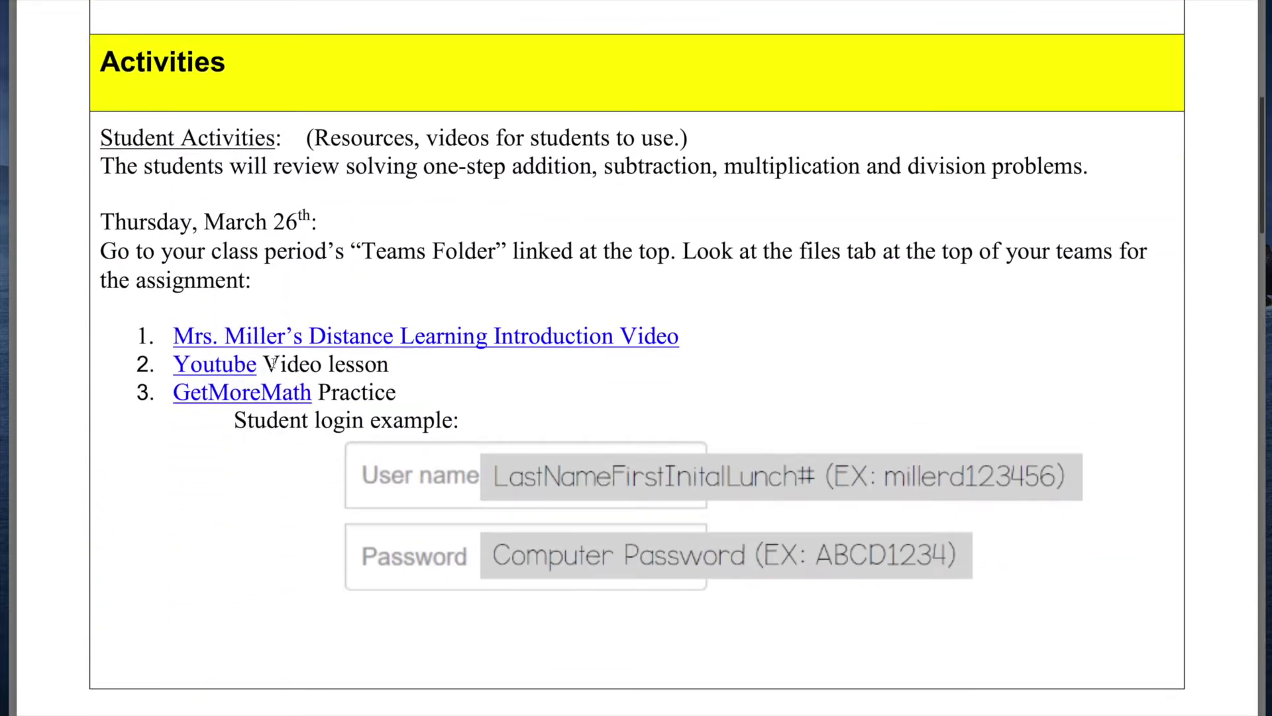
scroll(651, 368, down, 1)
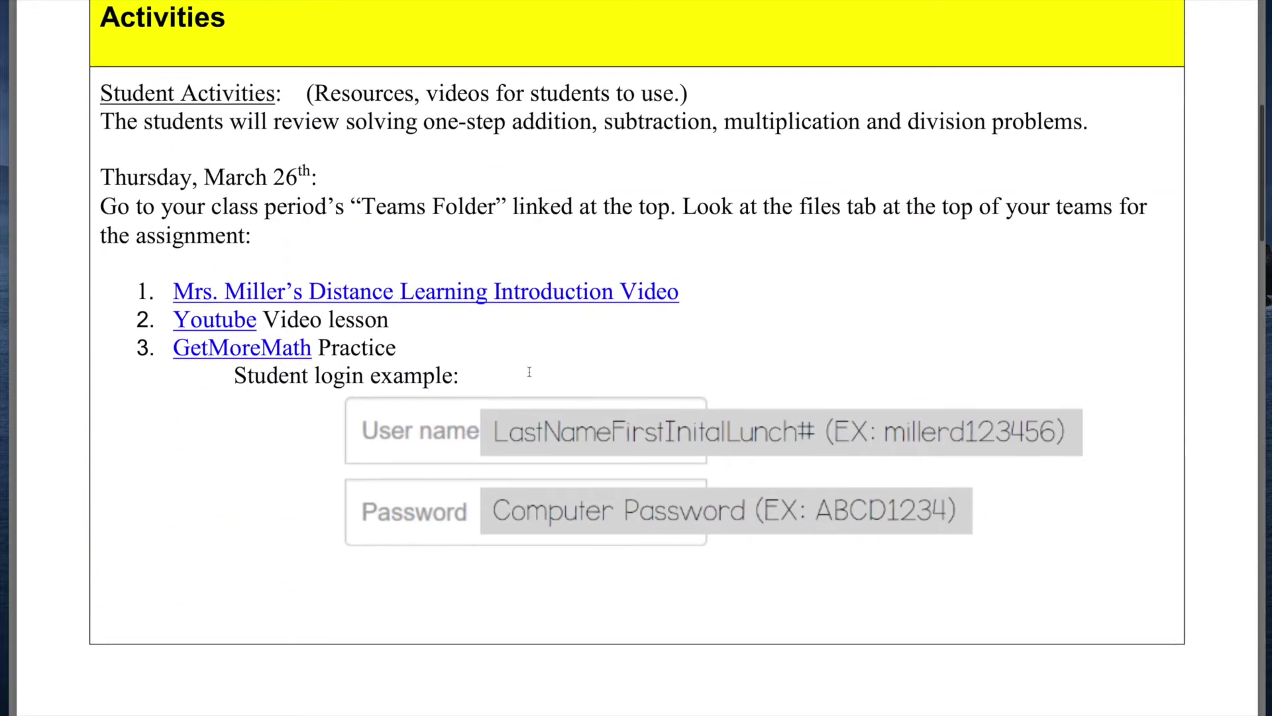
scroll(529, 373, down, 15)
scroll(529, 373, down, 10)
scroll(530, 371, down, 16)
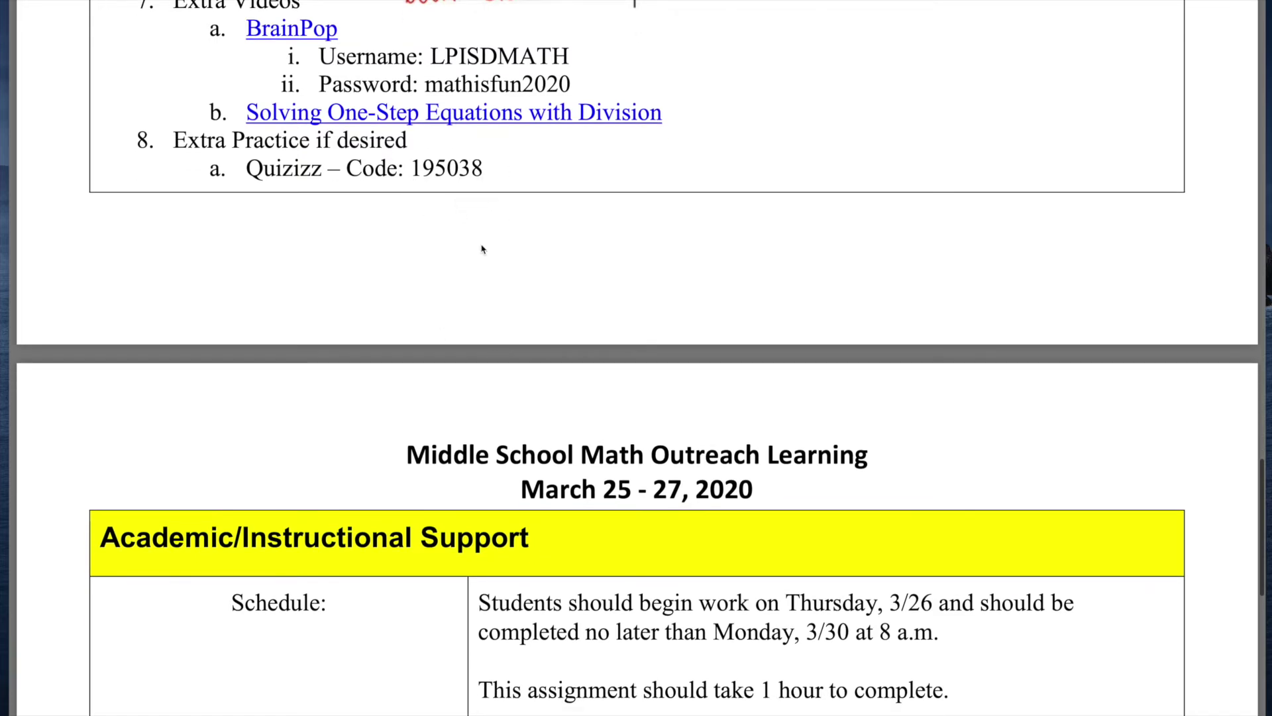
scroll(481, 244, down, 10)
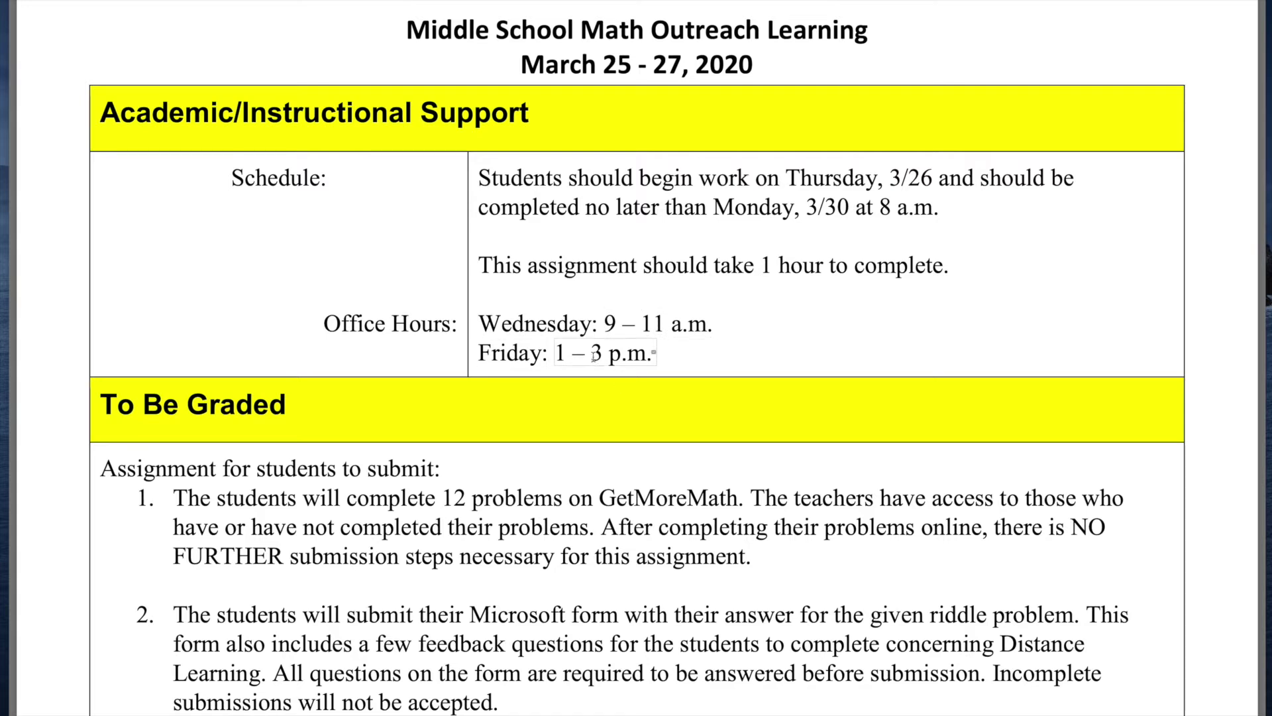
scroll(734, 346, down, 3)
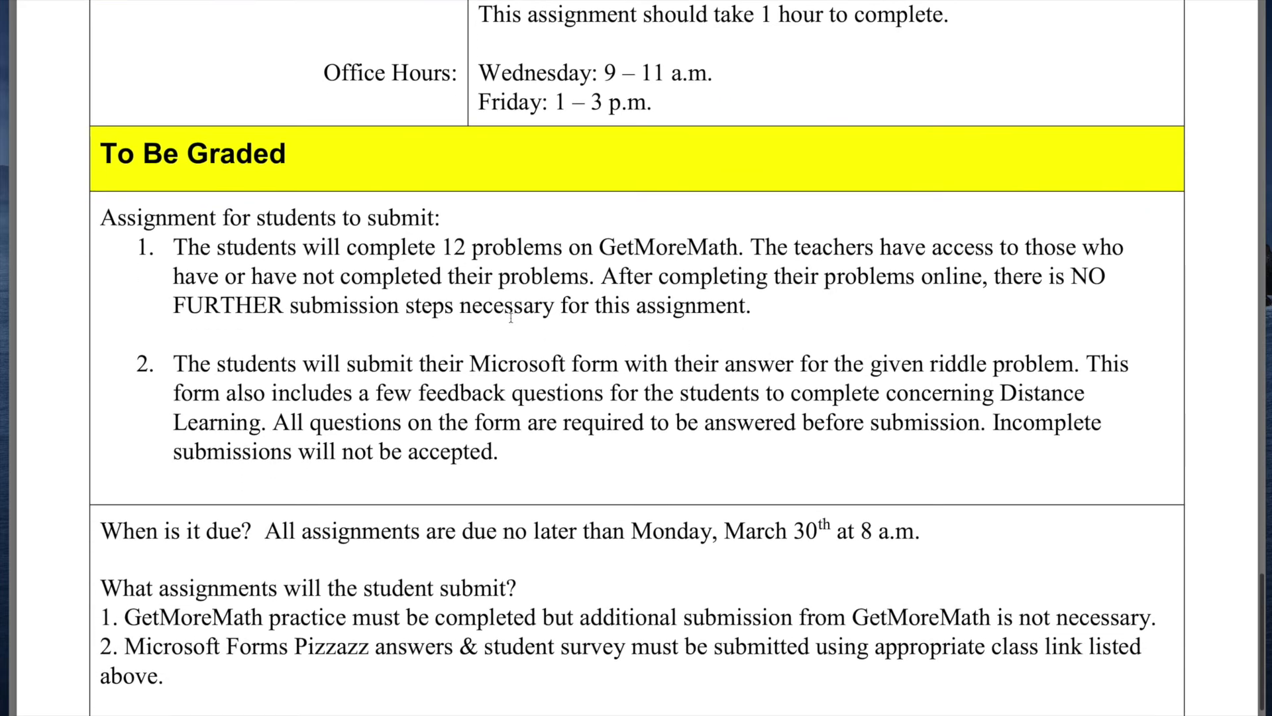
scroll(385, 314, down, 1)
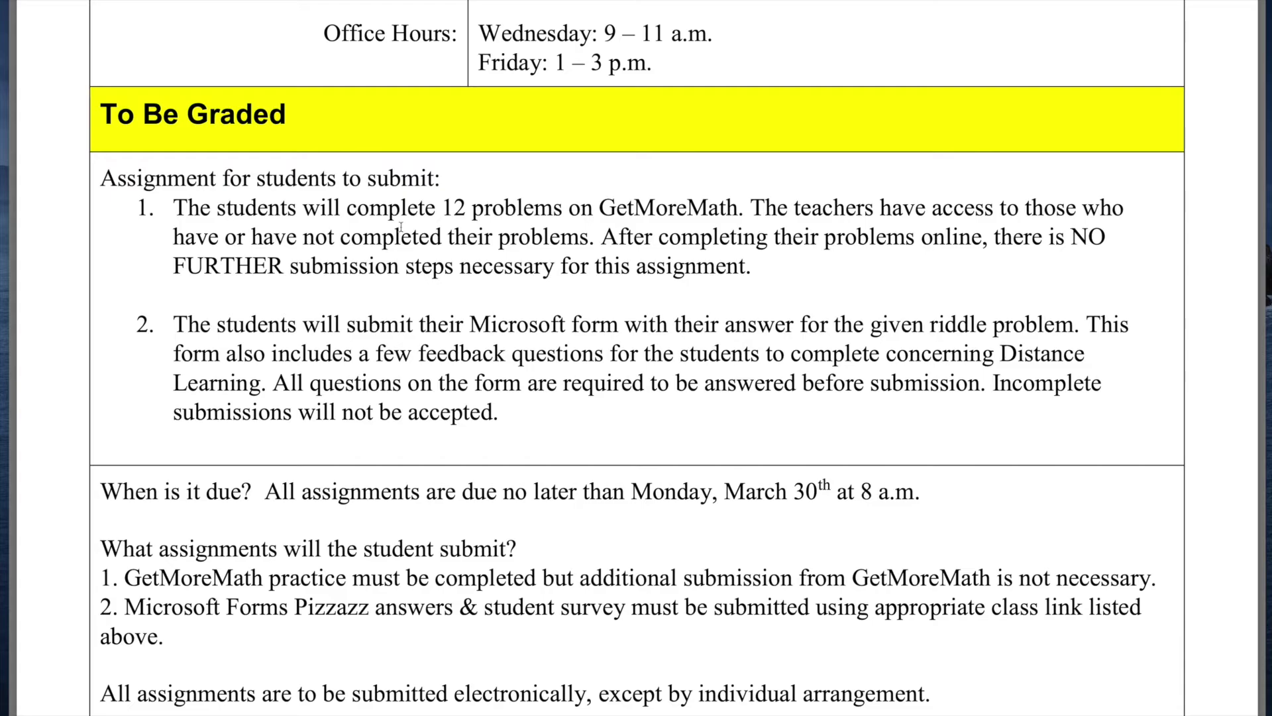
Step: Review the lesson plan's activities, submission requirements, example problems and worksheet with the Microsoft Forms period links
scroll(401, 227, up, 10)
scroll(413, 230, up, 20)
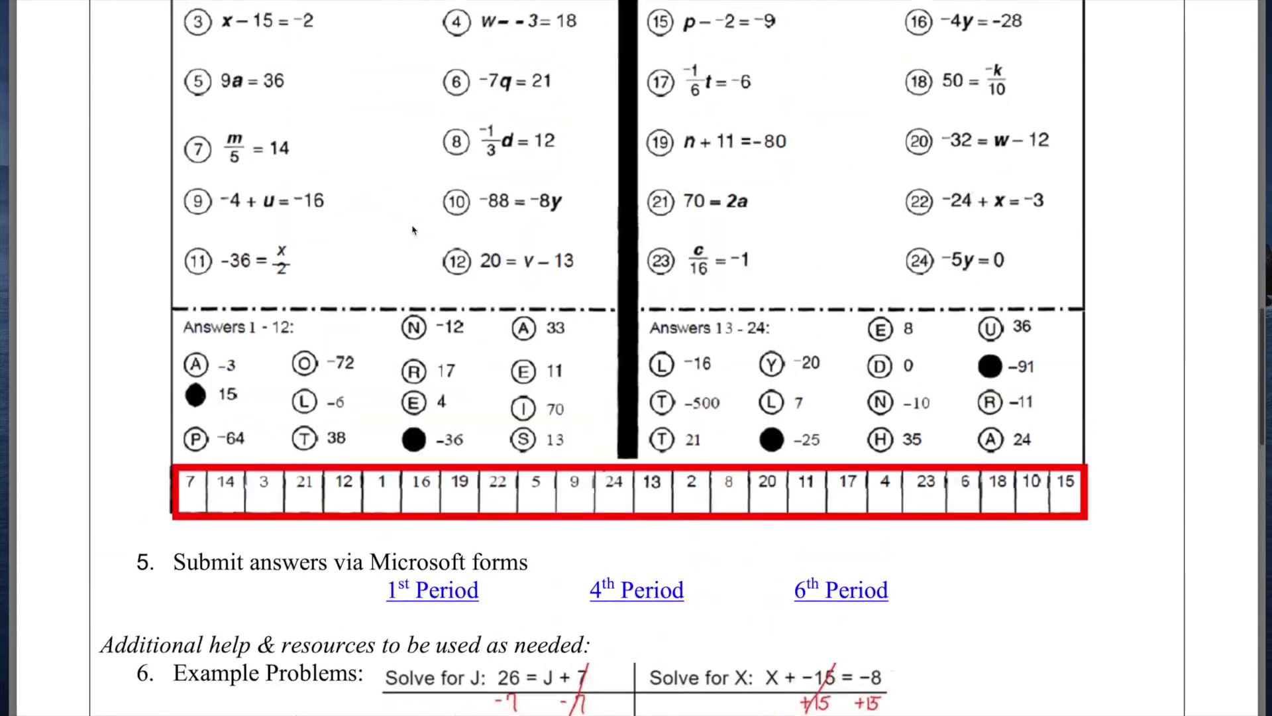
scroll(413, 230, up, 2)
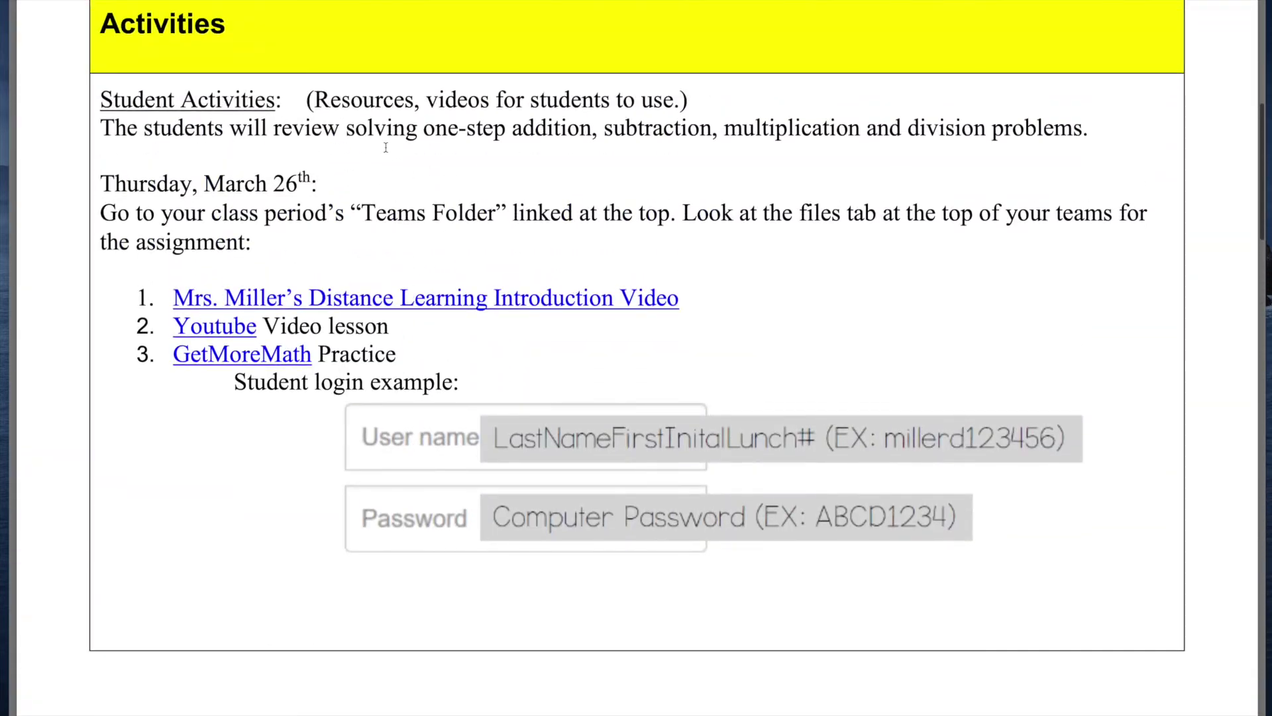
scroll(408, 182, down, 8)
scroll(408, 182, down, 20)
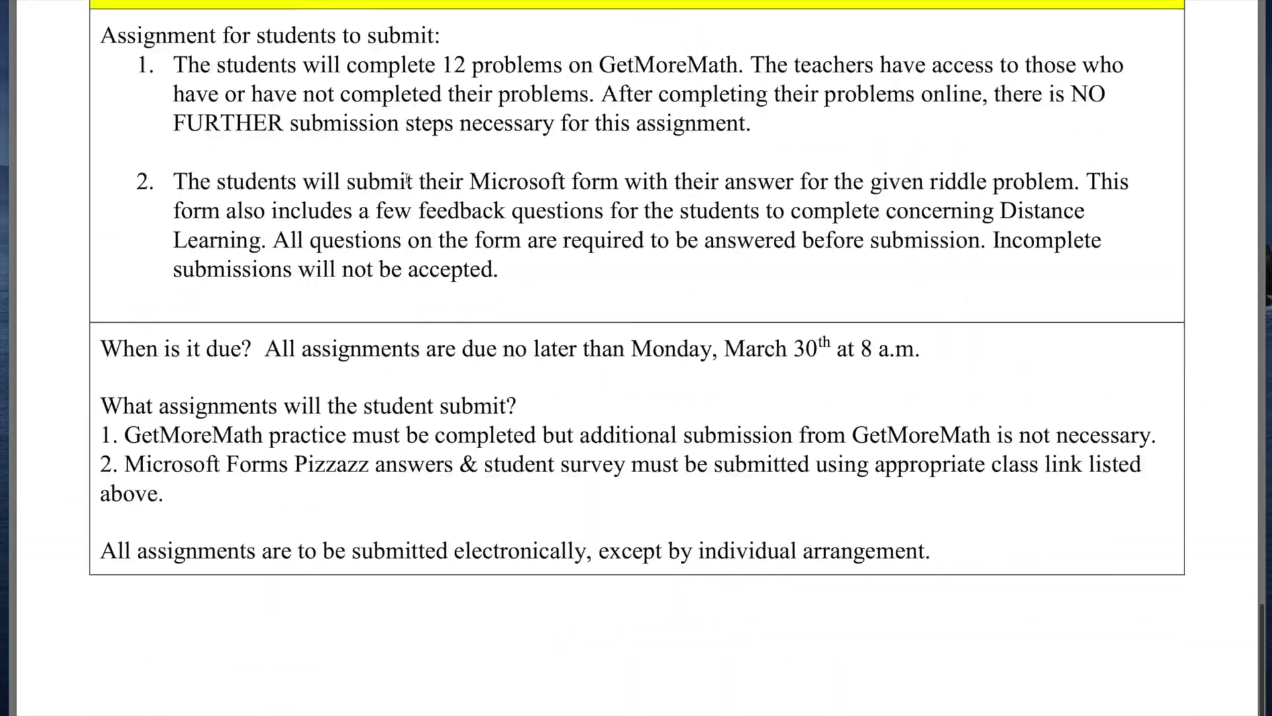
scroll(408, 177, up, 4)
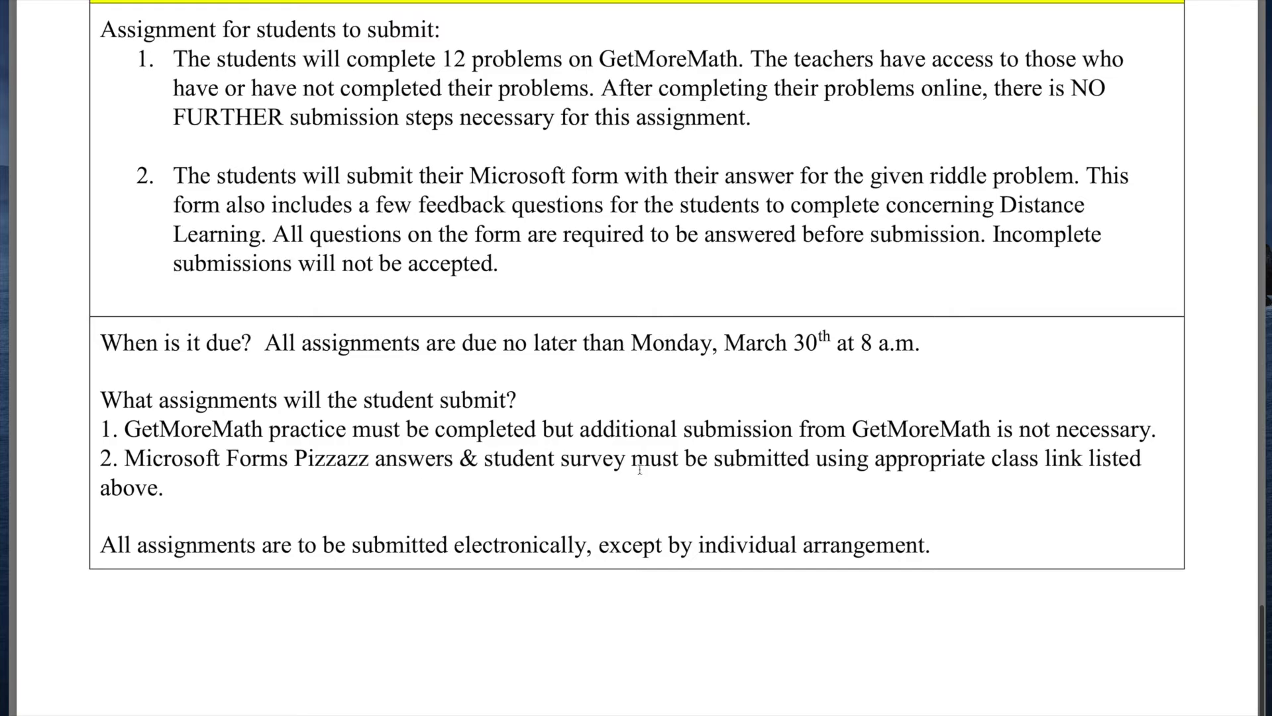
scroll(618, 472, up, 15)
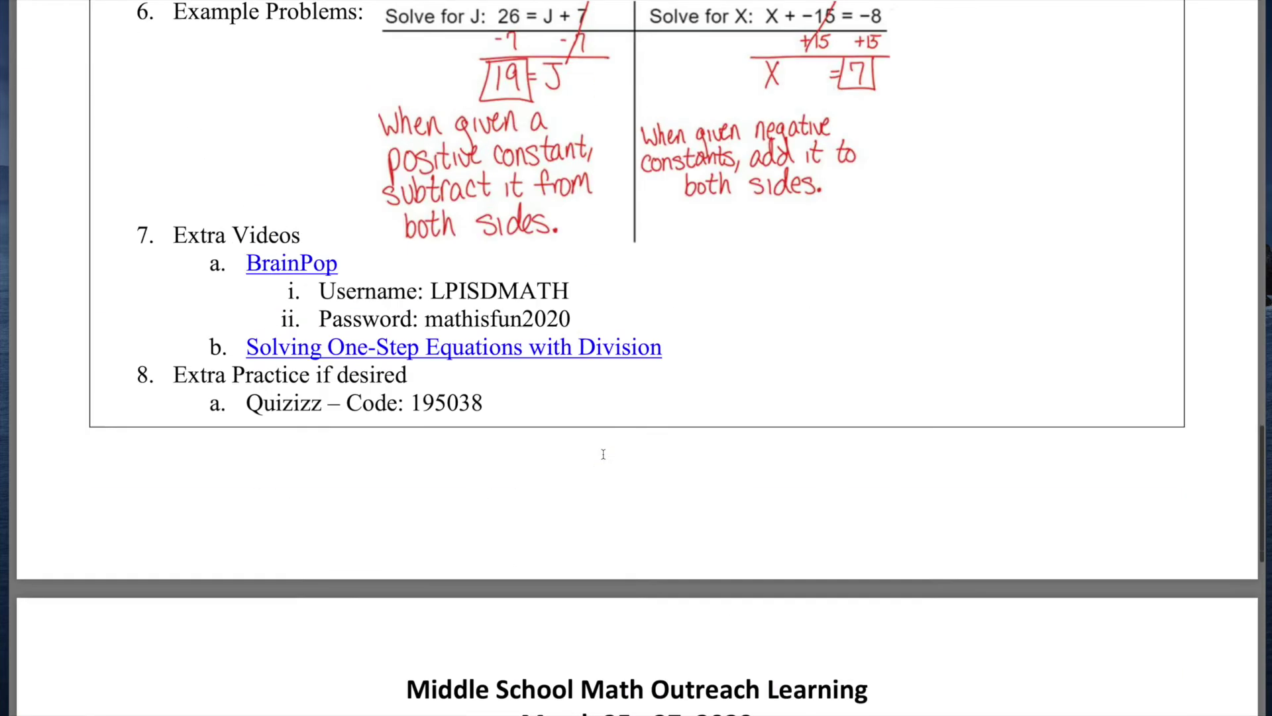
scroll(603, 454, up, 15)
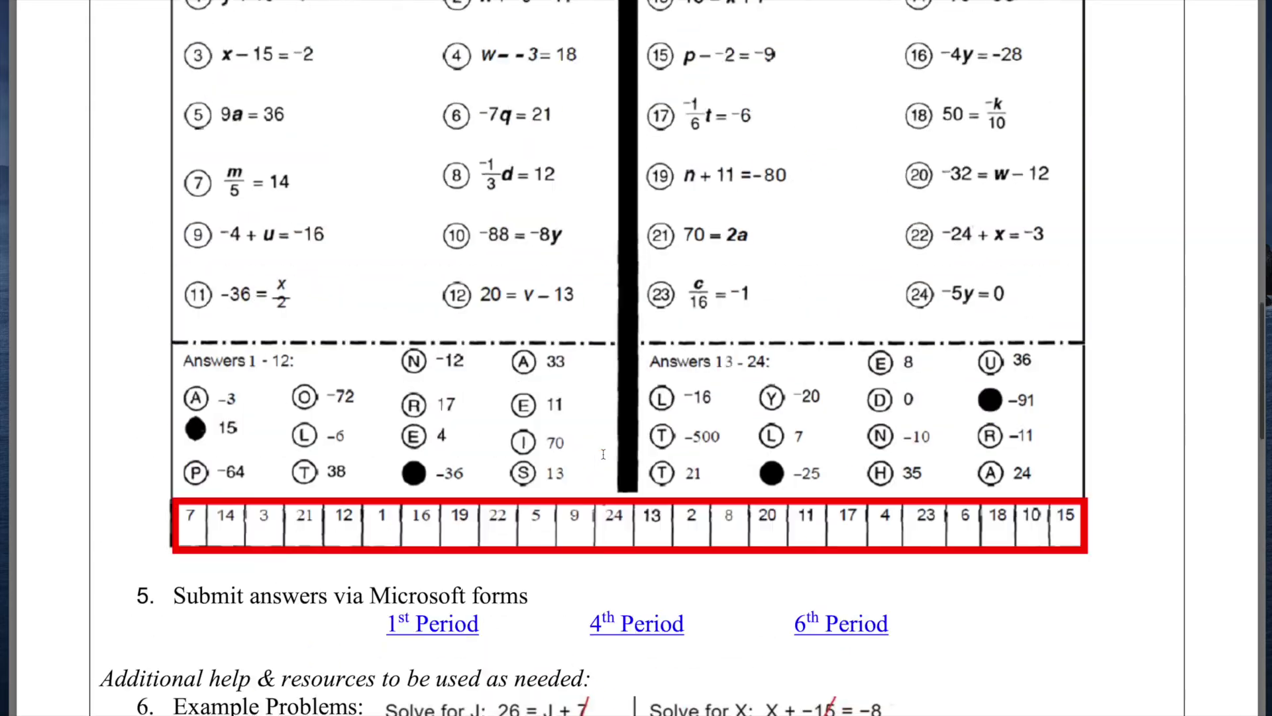
scroll(603, 454, up, 10)
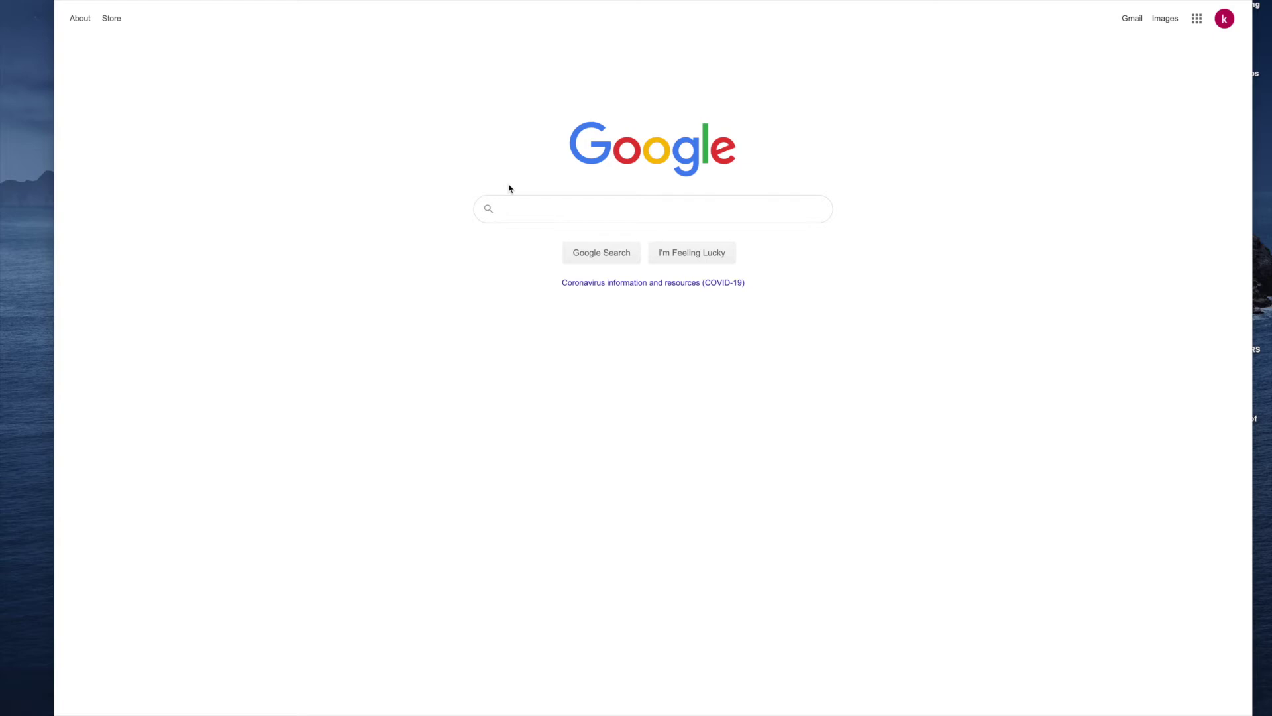
Step: Search Google for "microsoft 365" and open the Office 365 Login result
click(529, 209)
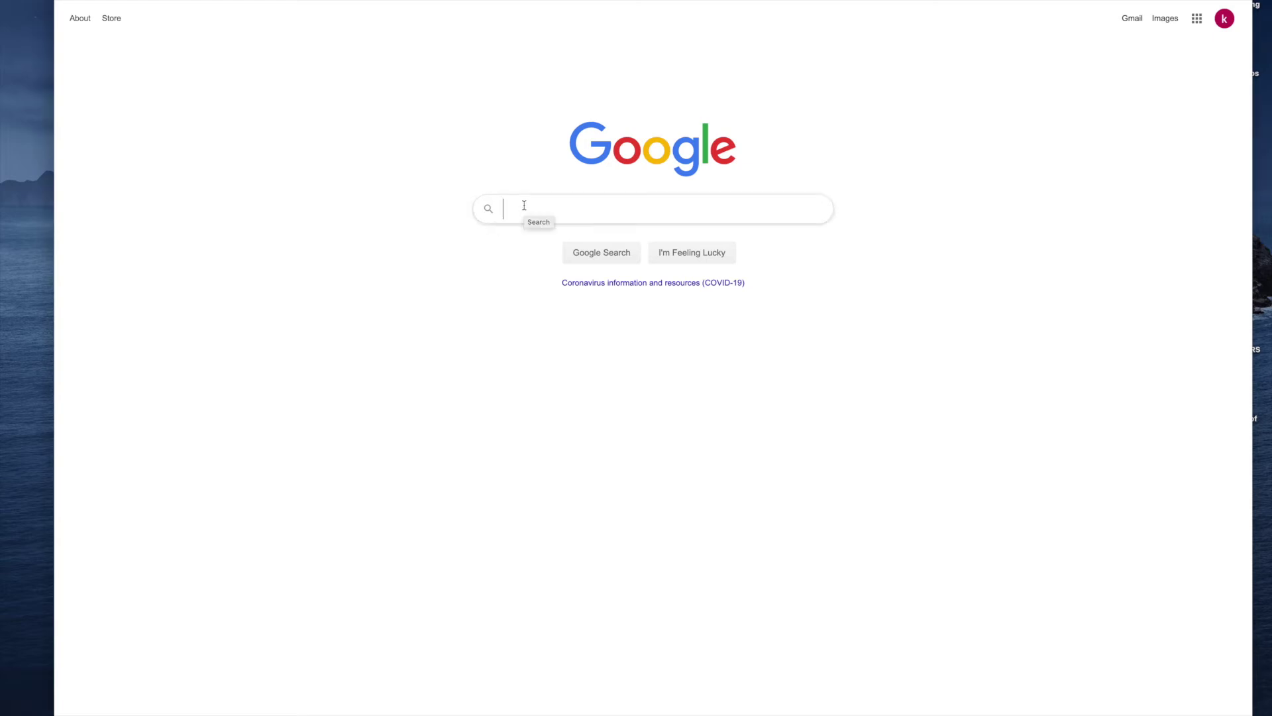
text(micro)
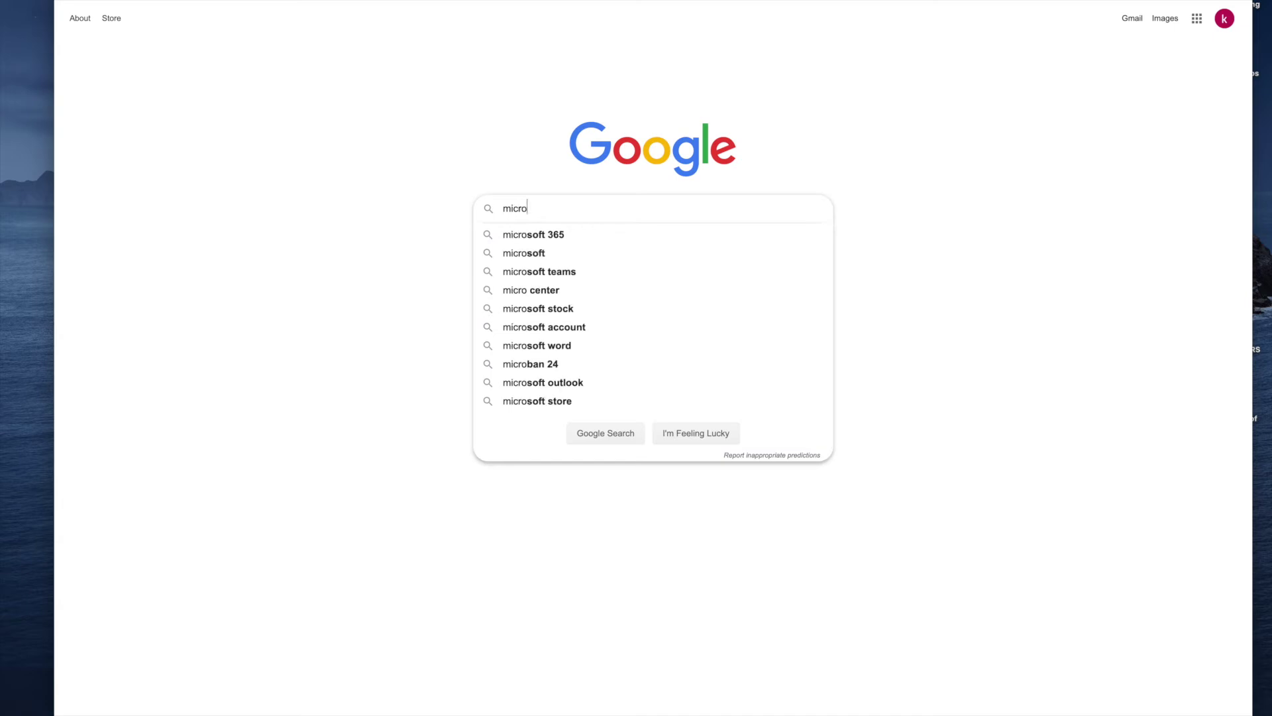
key(Down)
key(Return)
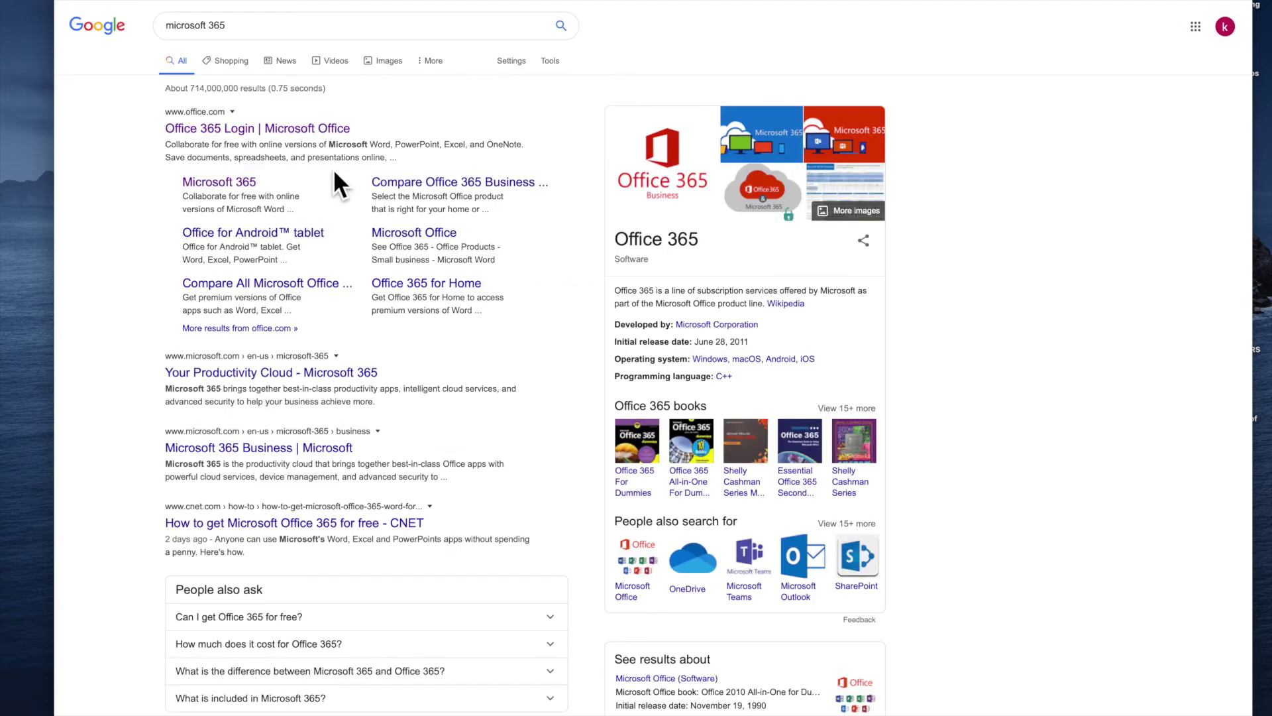
click(308, 130)
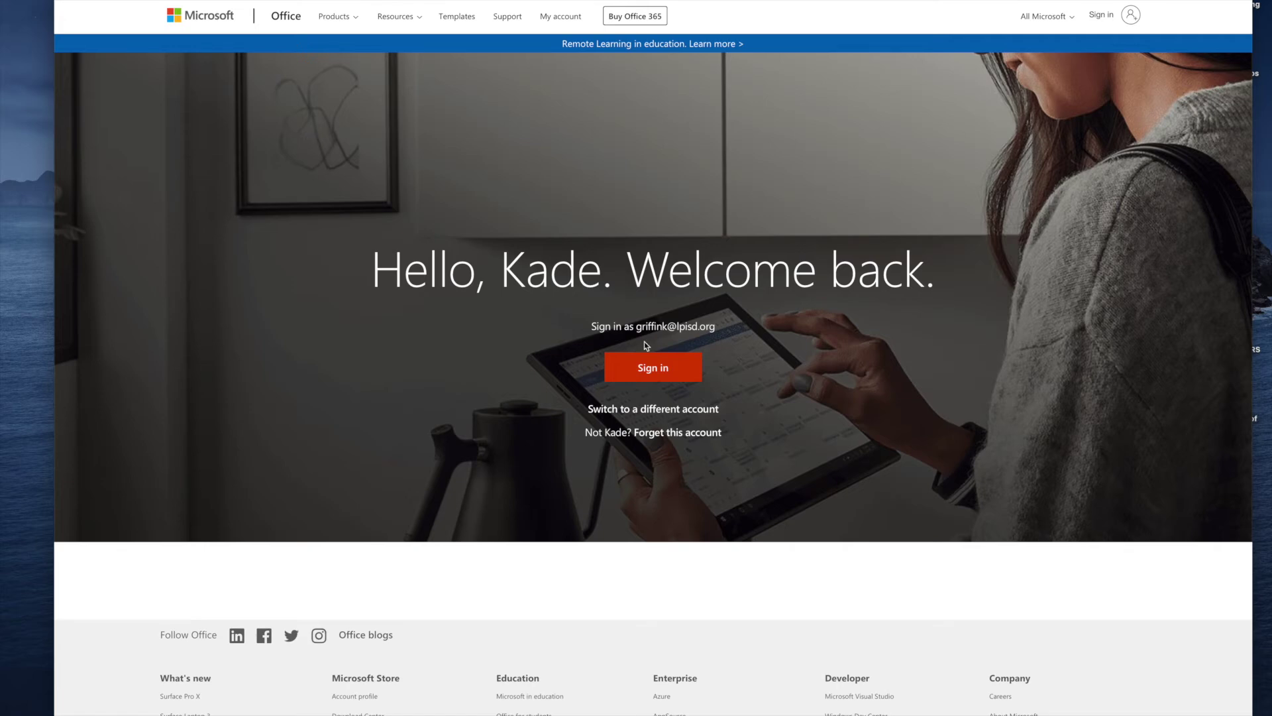
Step: Sign in to Office 365 with the remembered school account by entering the account password, and choose to stay signed in
click(673, 368)
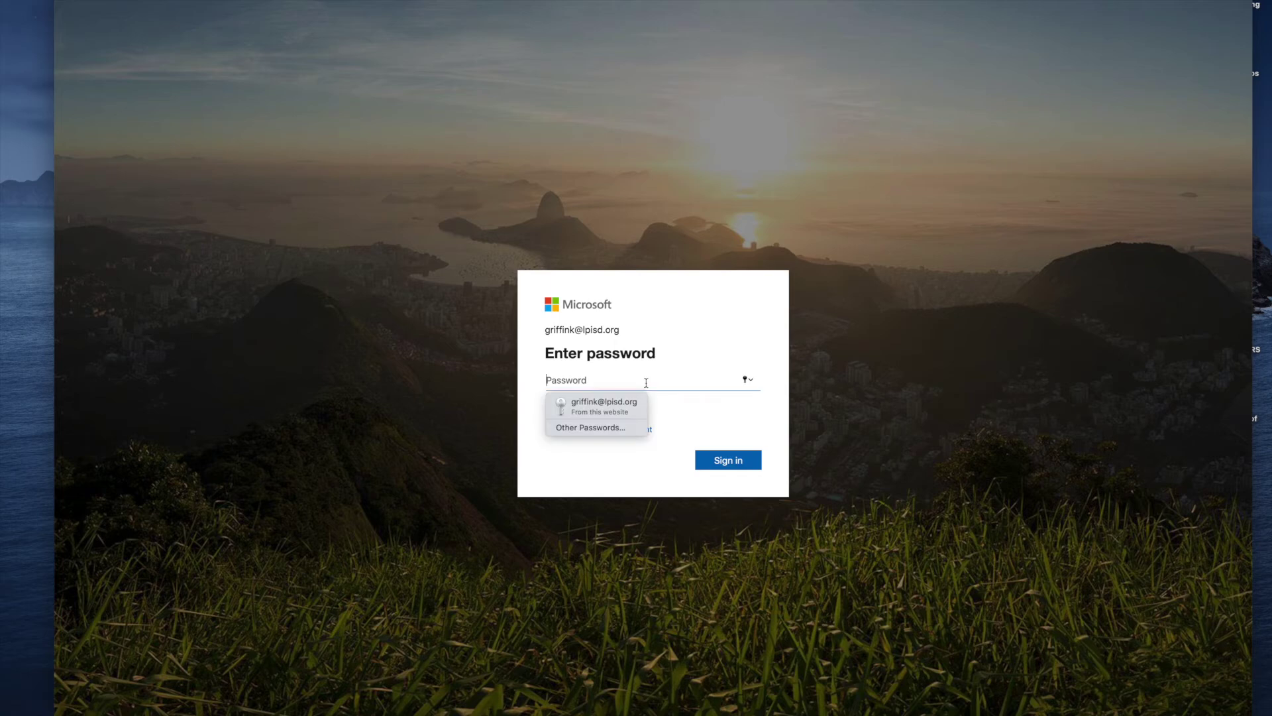
text(•••••••••••)
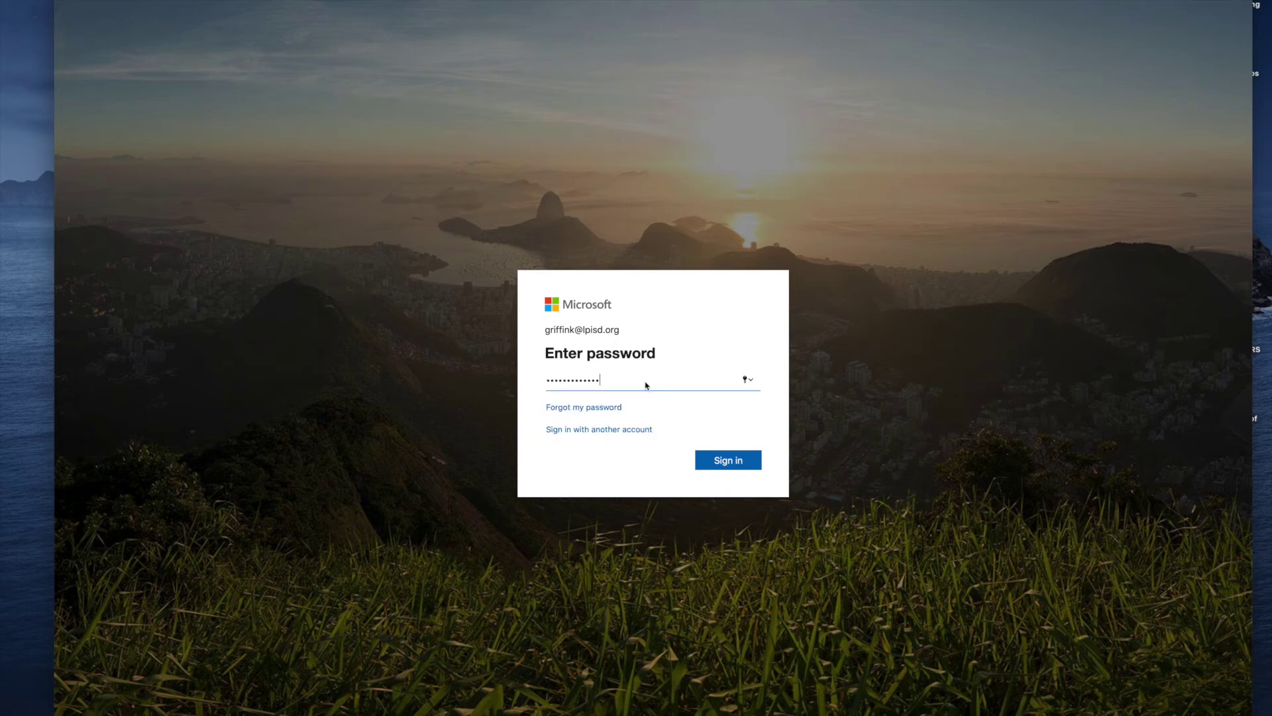
key(Return)
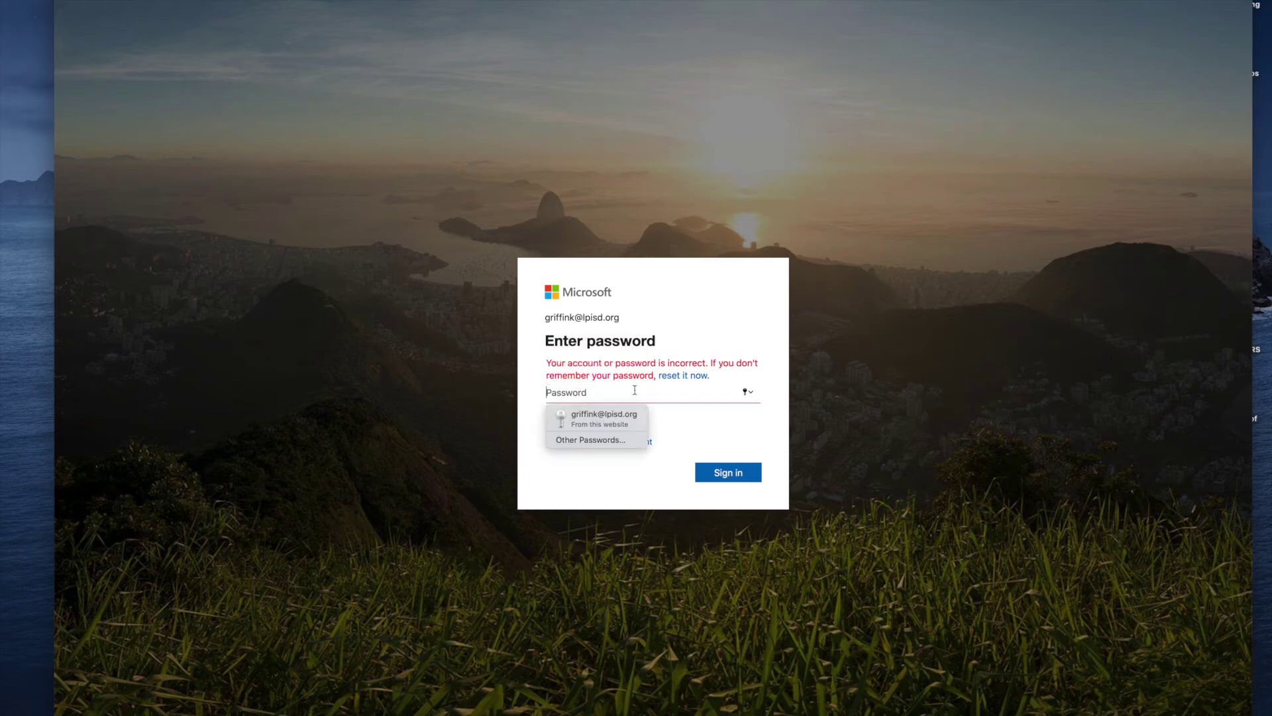
text(••••••••••••)
key(Return)
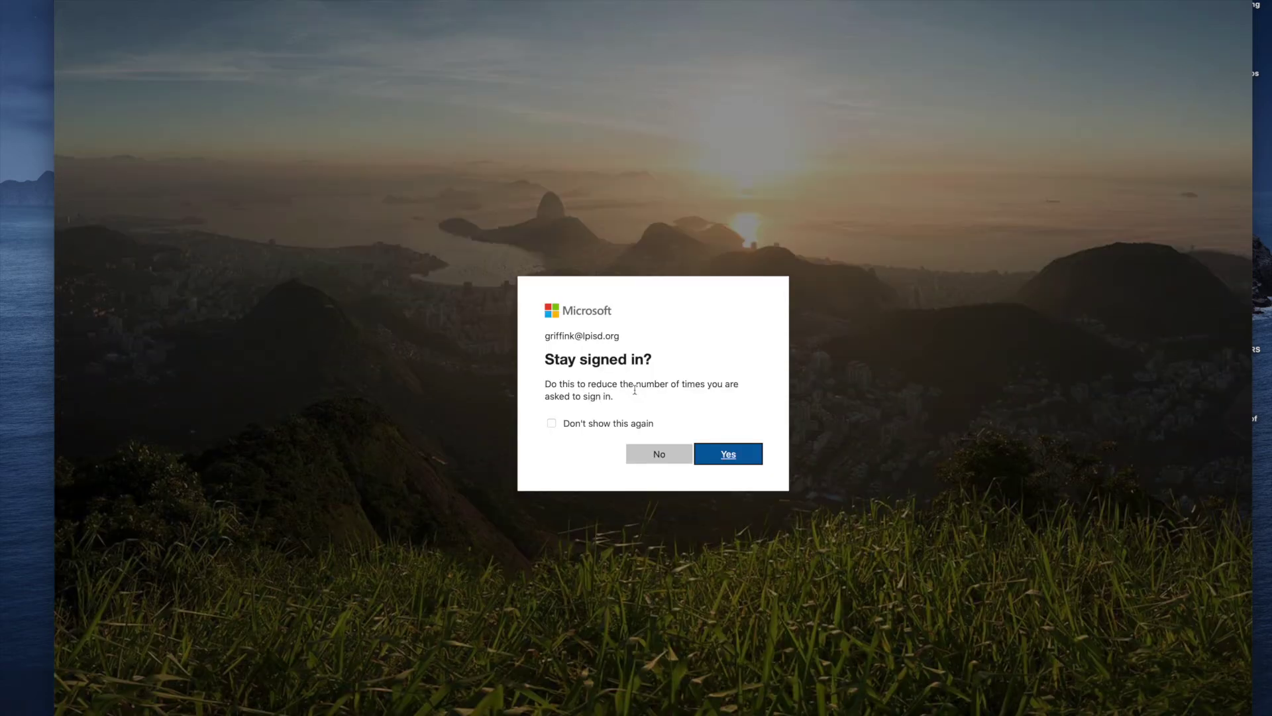
click(737, 460)
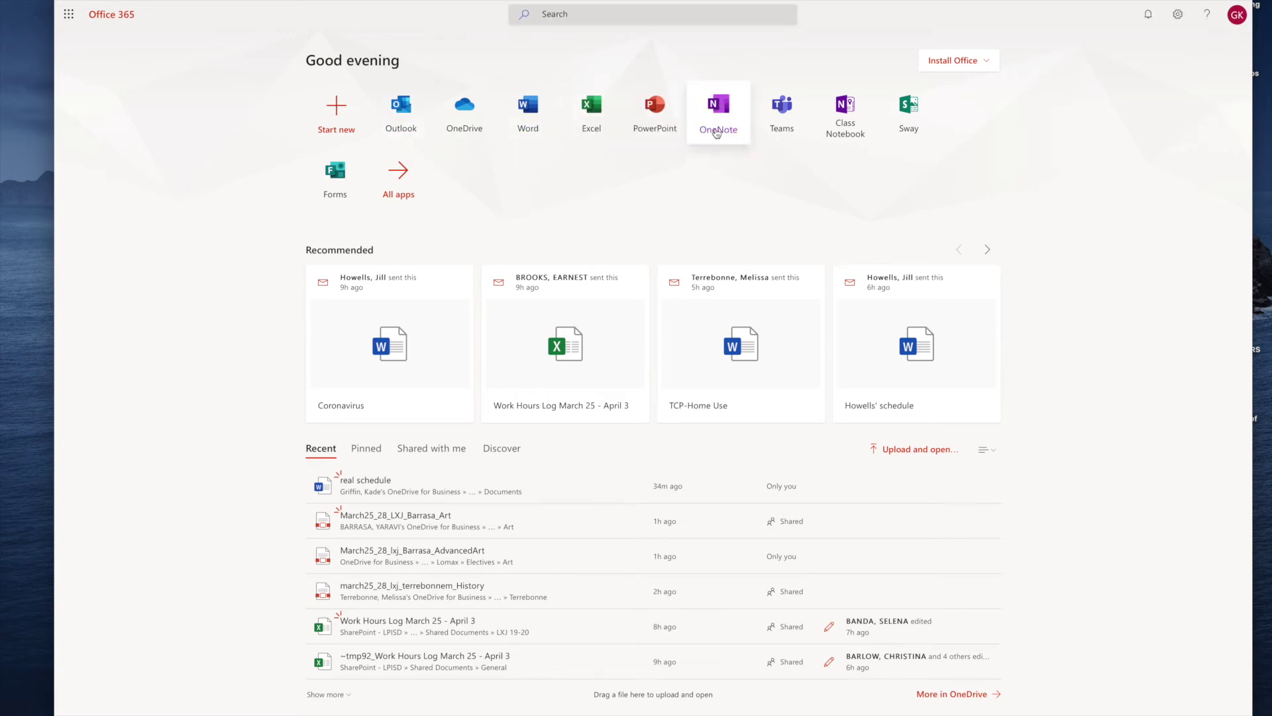
Step: Launch Teams from Office 365, switch to the Microsoft Teams desktop app, and show the list of teams
click(784, 110)
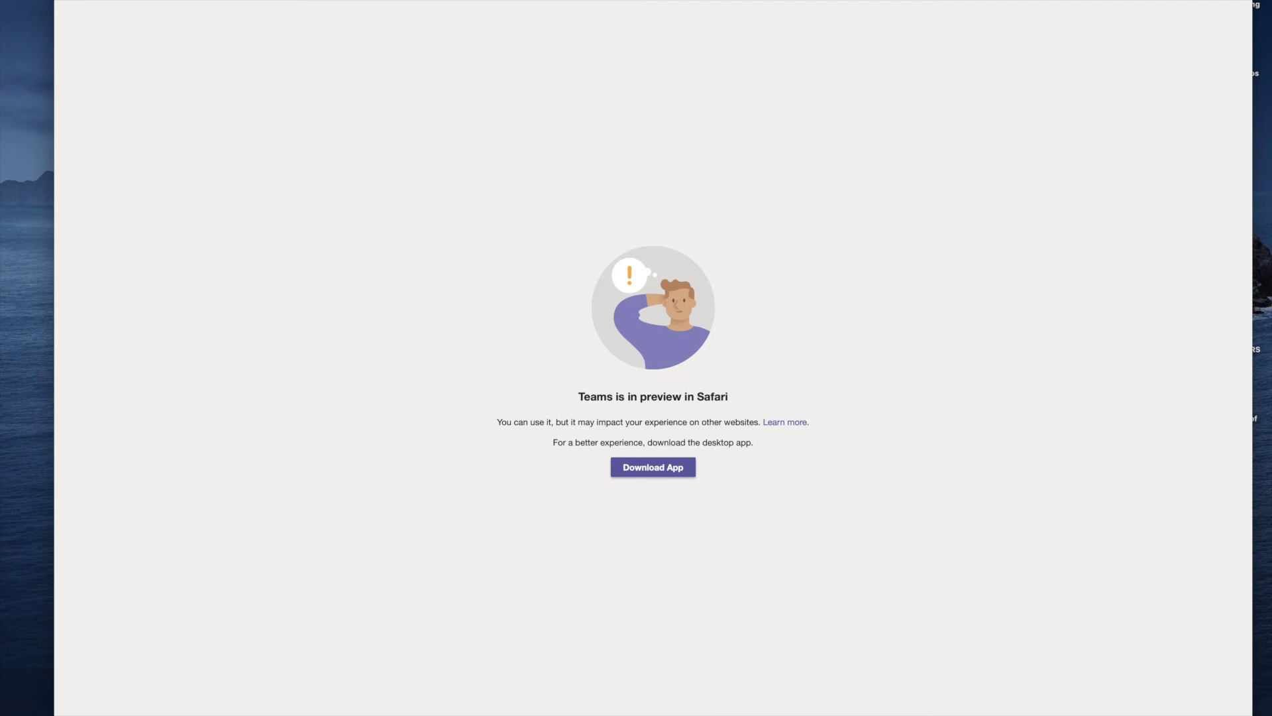
click(565, 714)
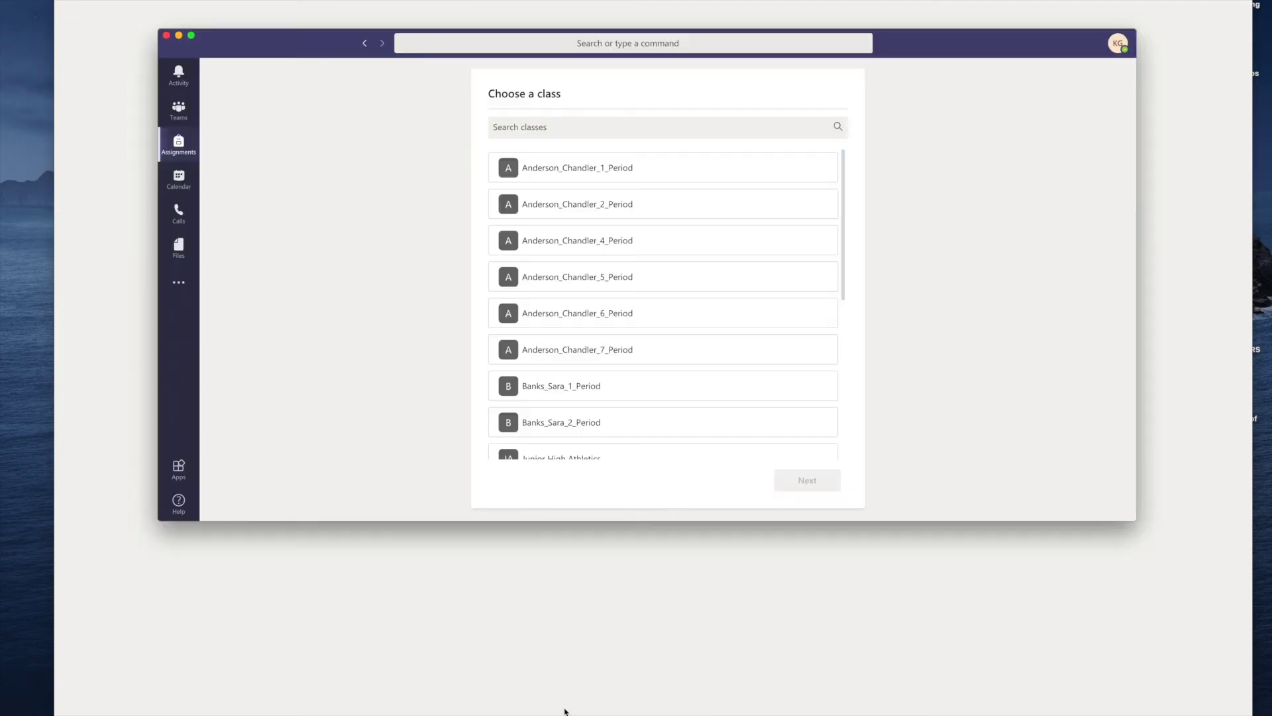
click(179, 108)
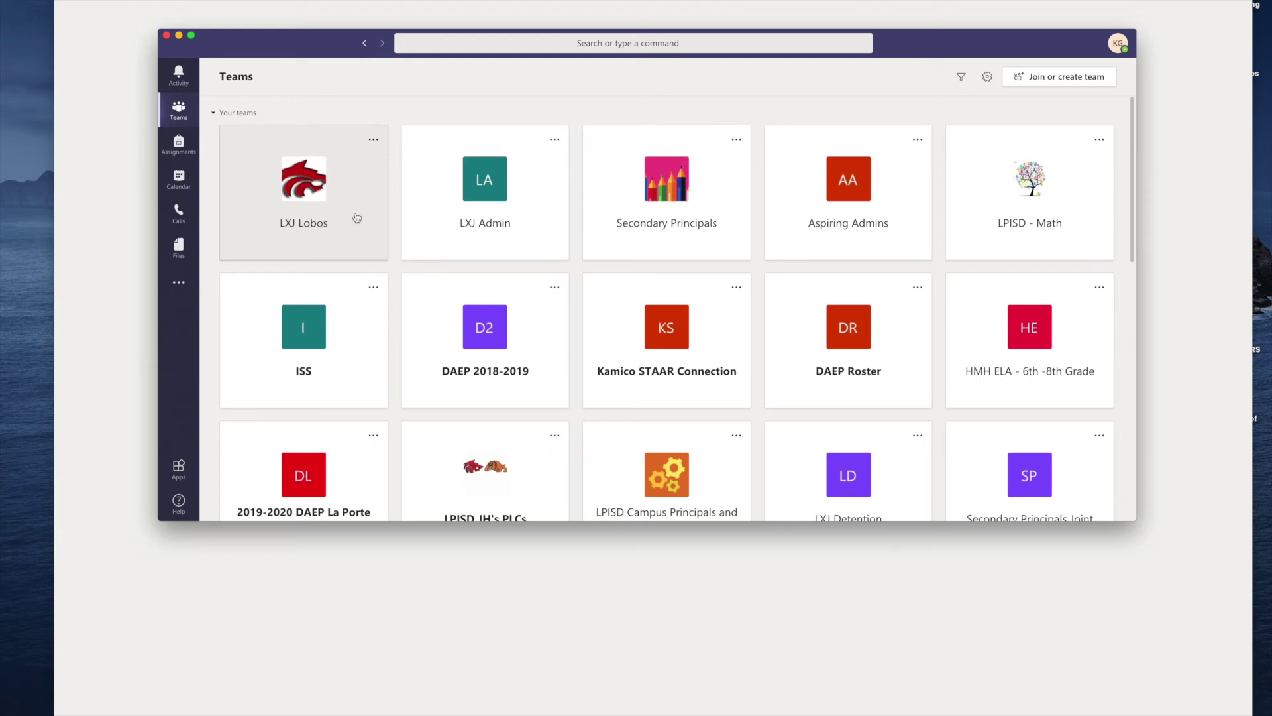
Step: Find the 8th grade math teacher's class teams in the list and open the 2nd-period one
scroll(364, 226, down, 10)
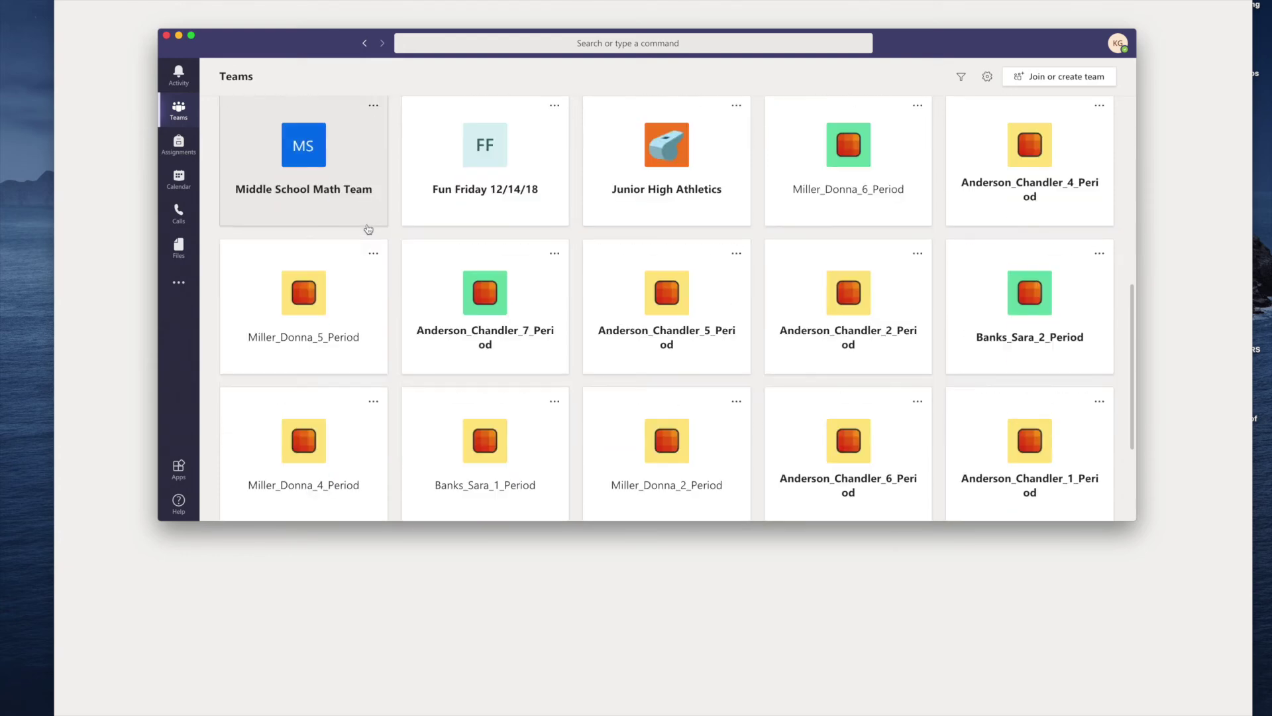
scroll(369, 229, down, 1)
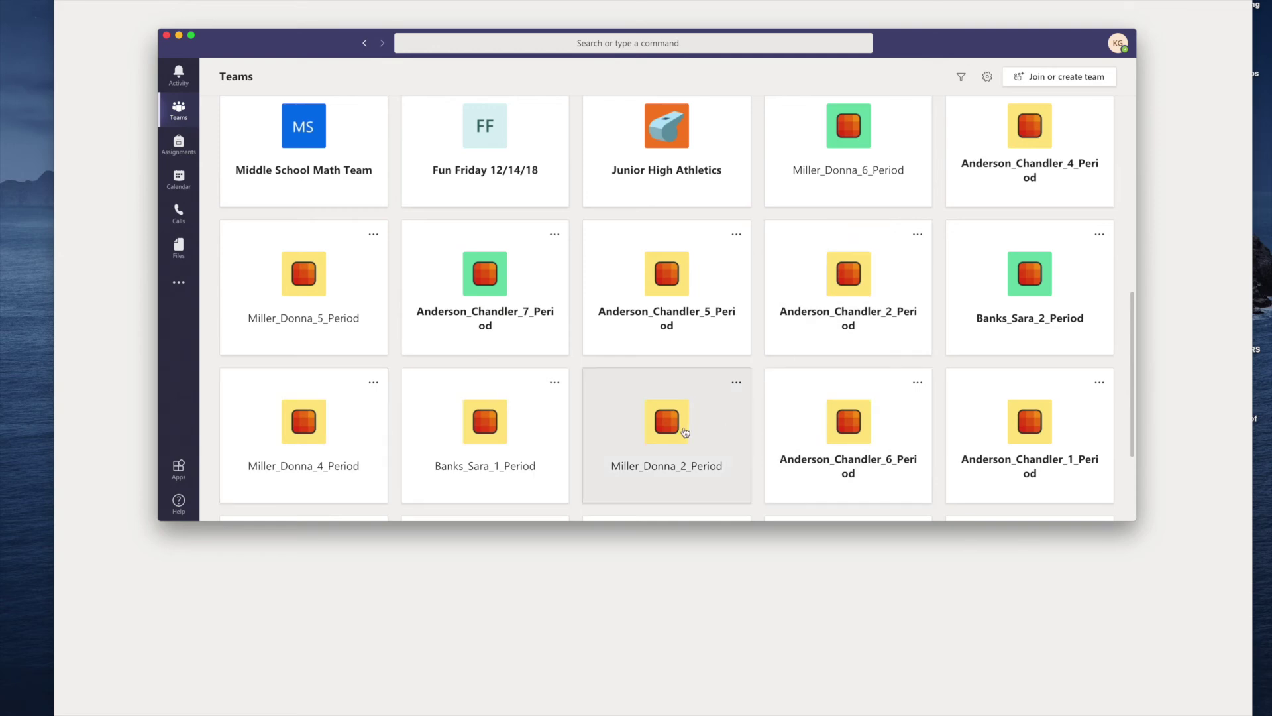
scroll(651, 340, up, 3)
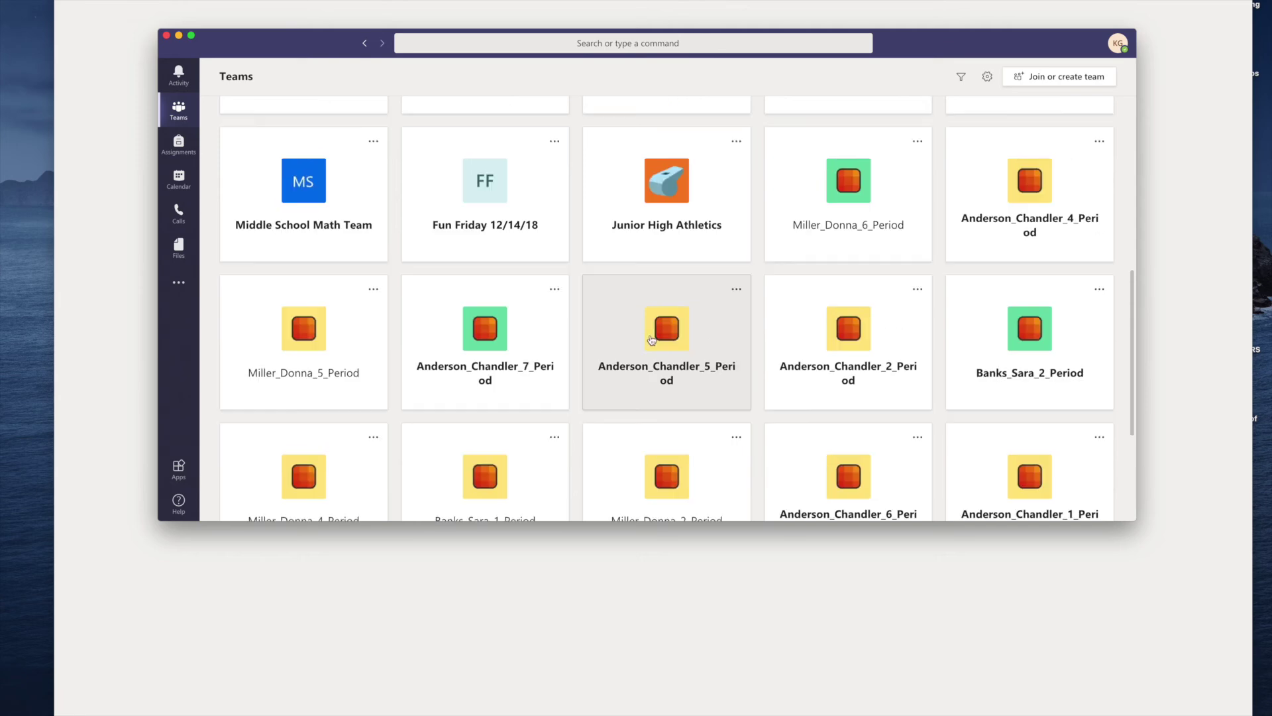
scroll(651, 340, down, 5)
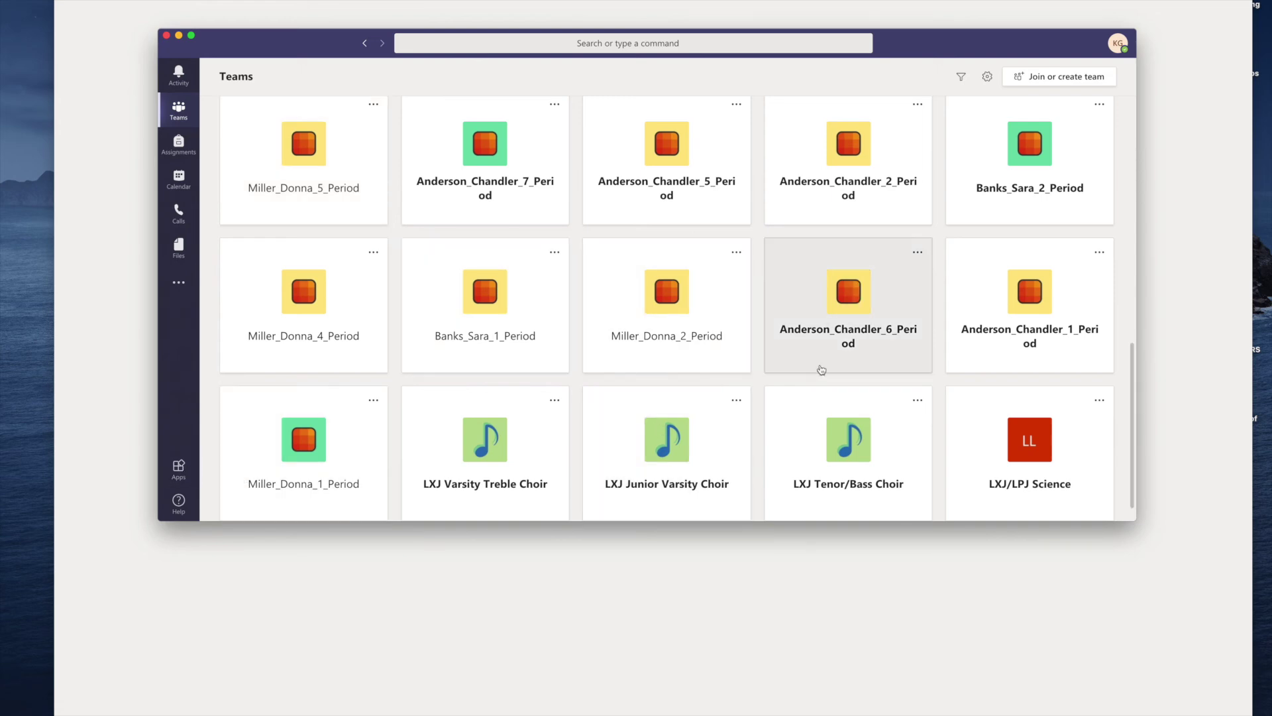
click(679, 298)
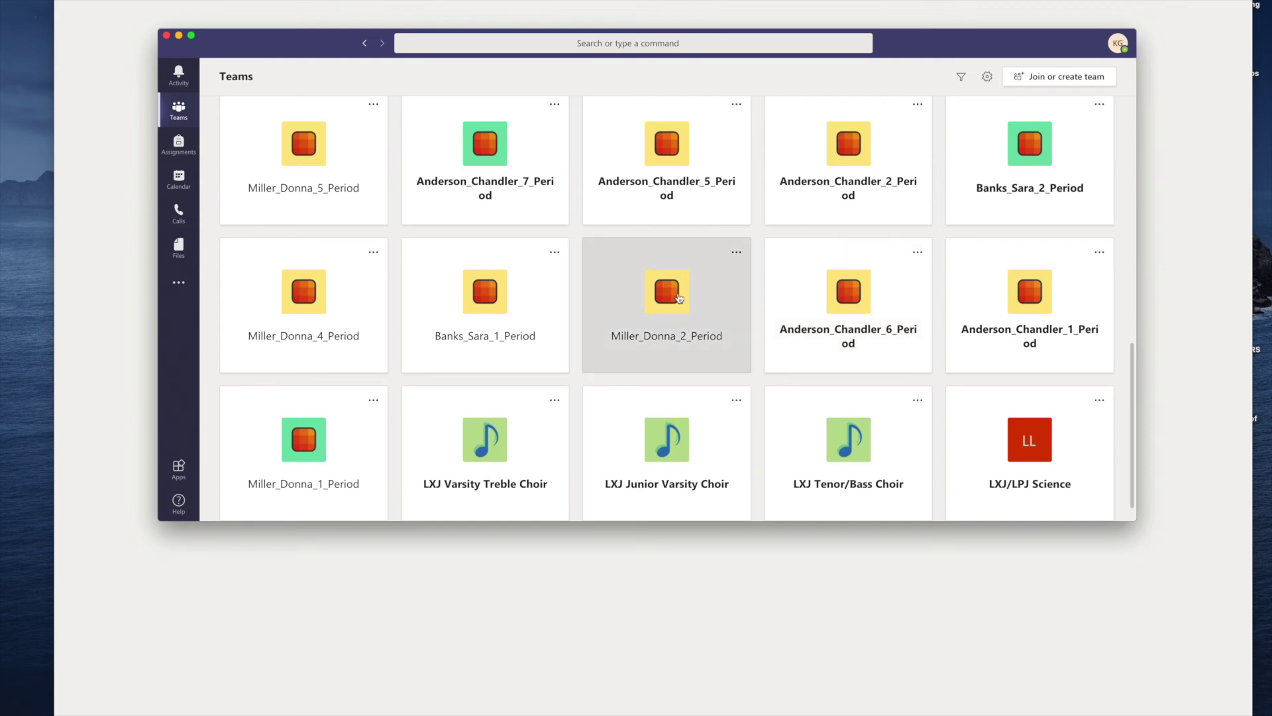